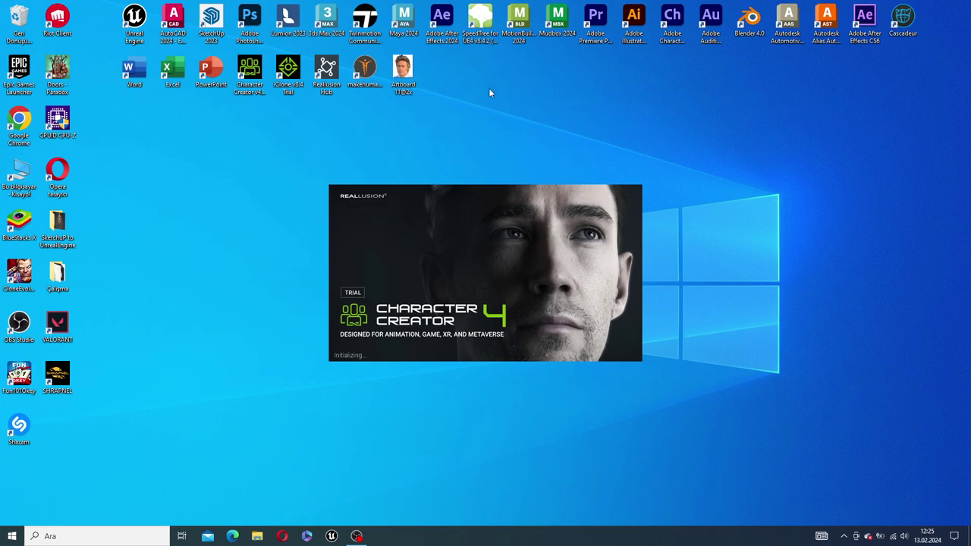
double_click(404, 76)
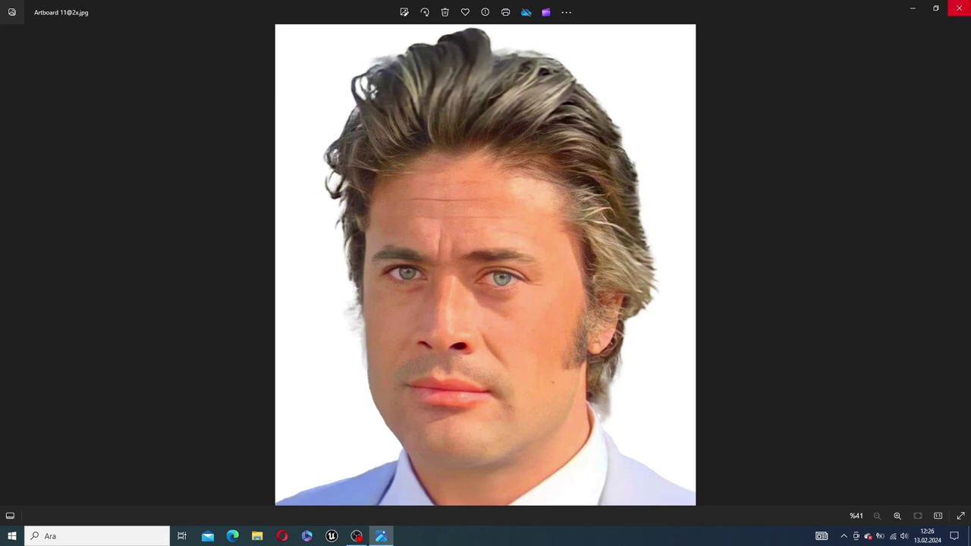
left_click(958, 8)
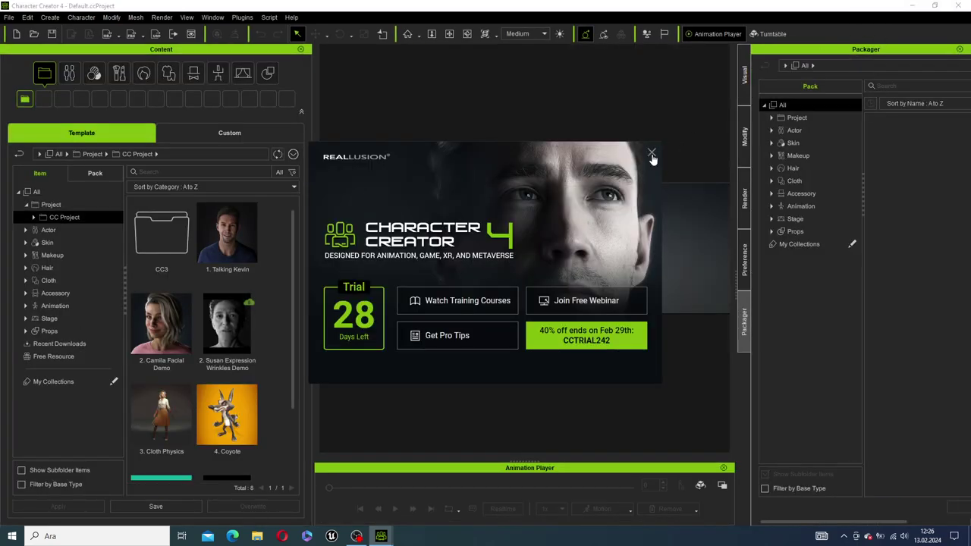
left_click(652, 156)
left_click(911, 6)
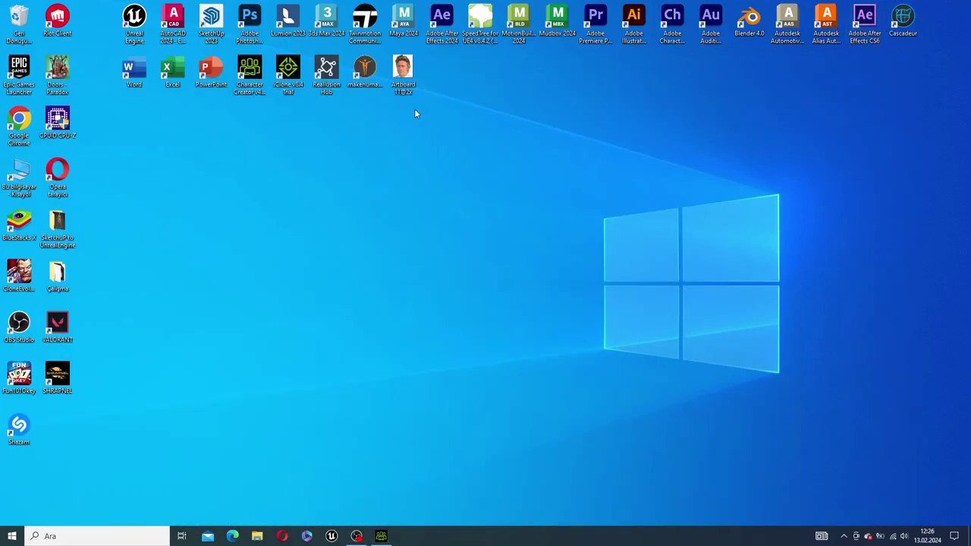
double_click(399, 73)
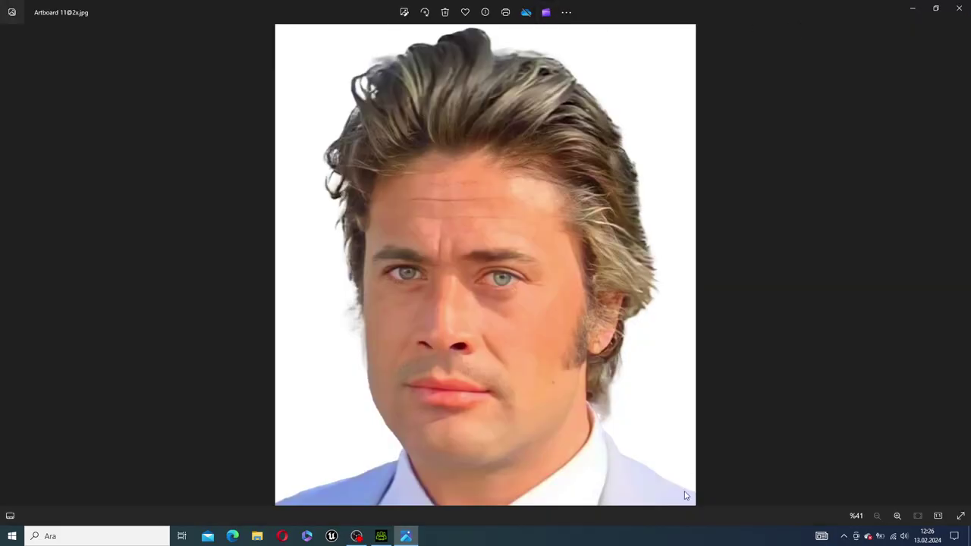
left_click(960, 10)
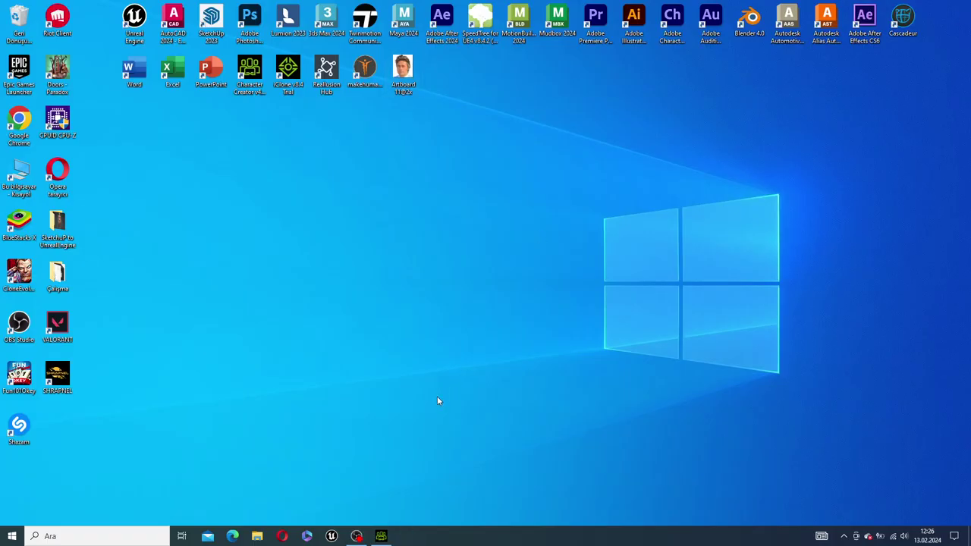
Step: Switch to Character Creator, close the Content Manager and open the Headshot v2 plugin in Image Auto mode
left_click(381, 536)
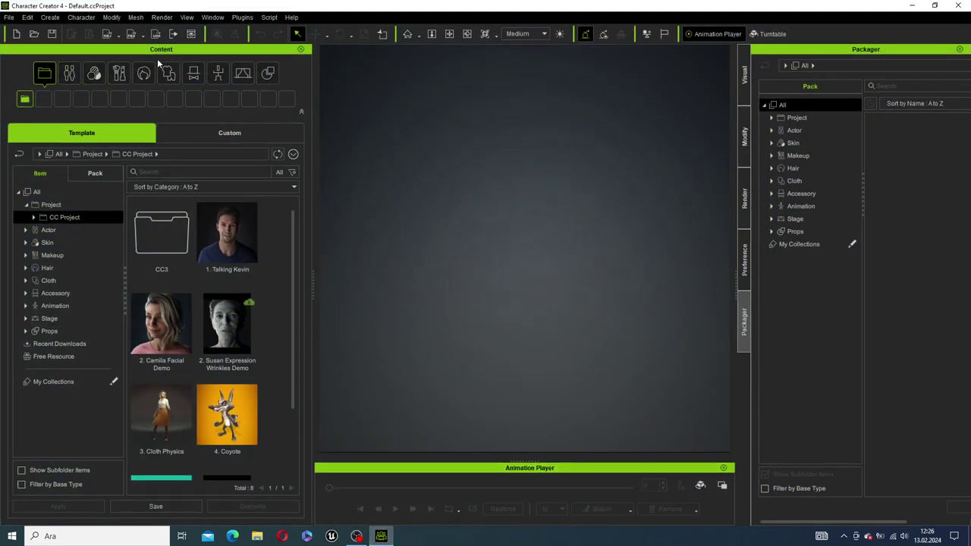
left_click(300, 50)
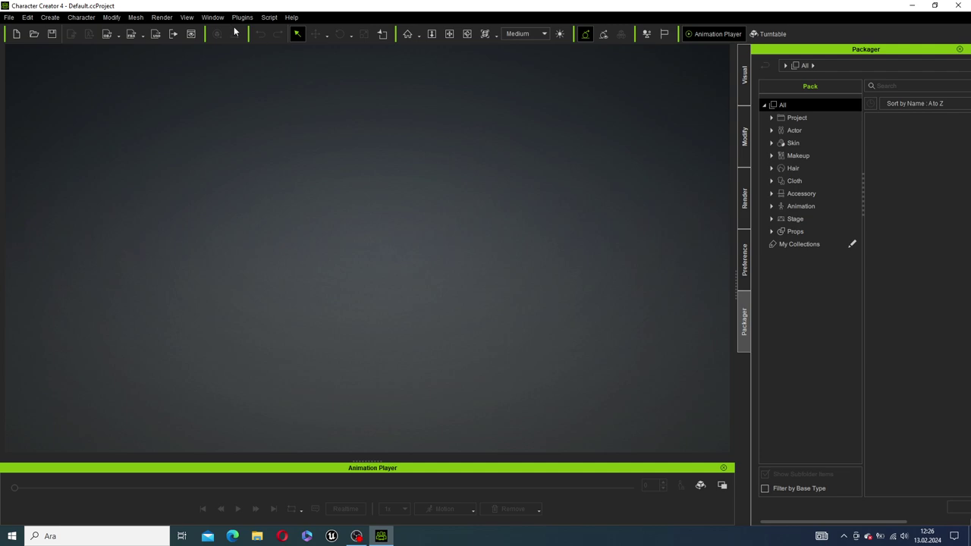
left_click(212, 17)
mouse_move(241, 17)
mouse_move(293, 46)
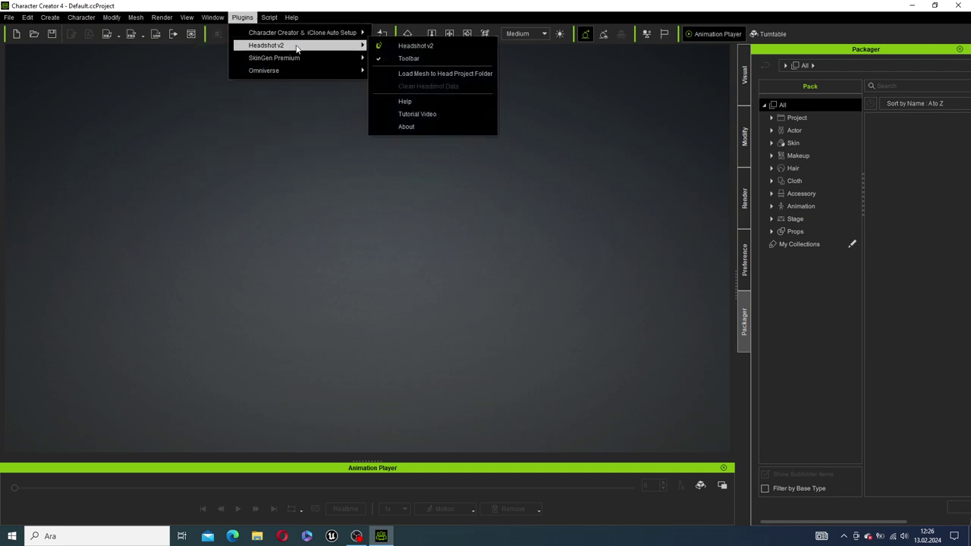
left_click(389, 50)
left_click(103, 115)
left_click(204, 116)
left_click(73, 115)
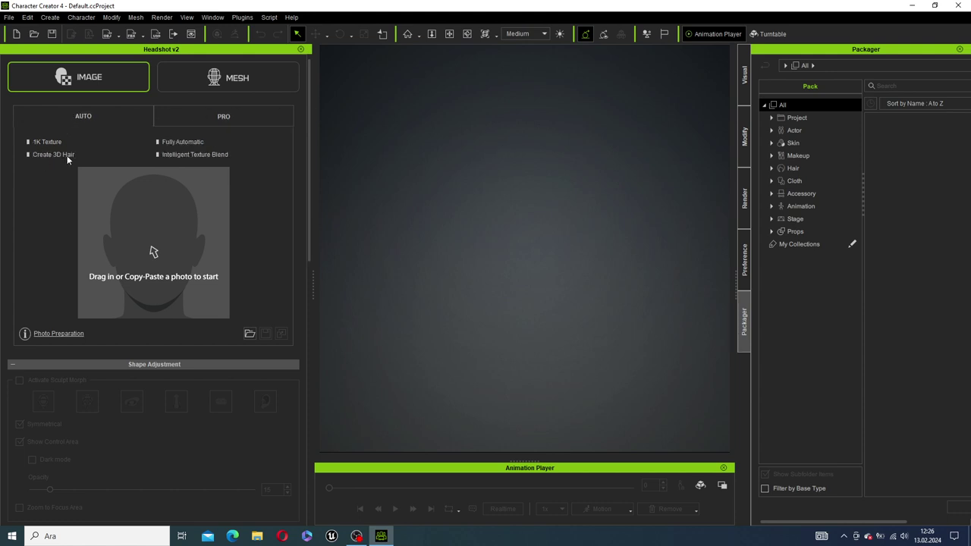
Step: Load the desktop portrait Artboard 11@2x into Headshot and generate a character with Male body type and Clean Rough skin
left_click(912, 5)
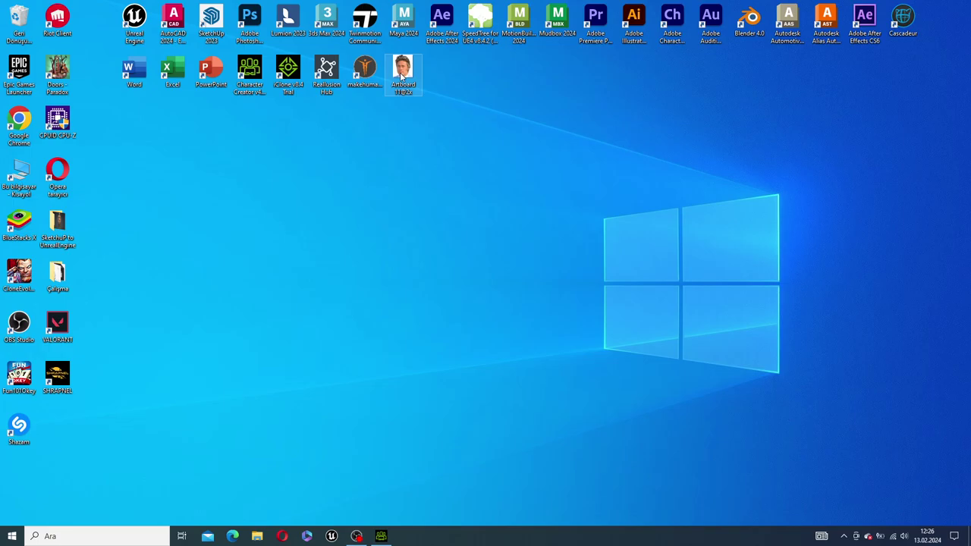
double_click(402, 74)
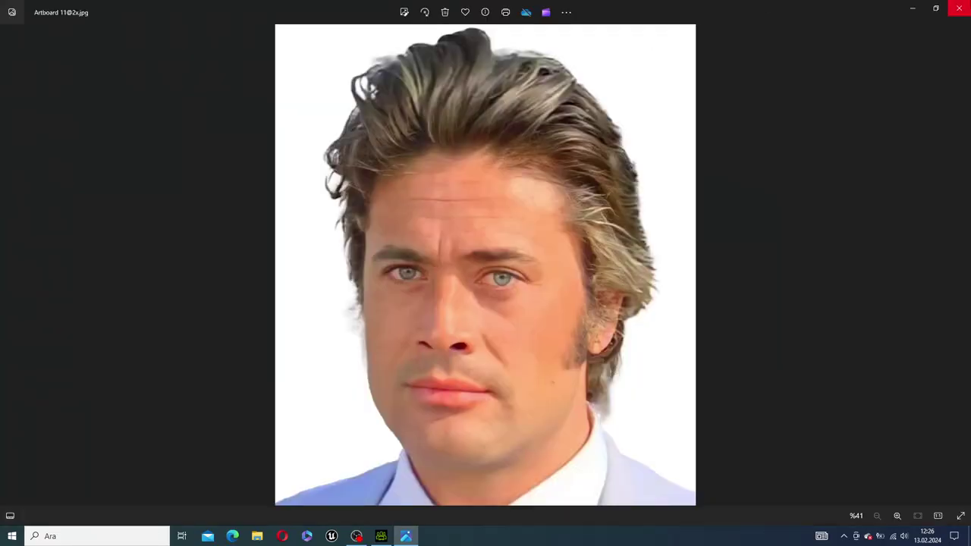
left_click(957, 6)
left_click_drag(403, 90, 153, 250)
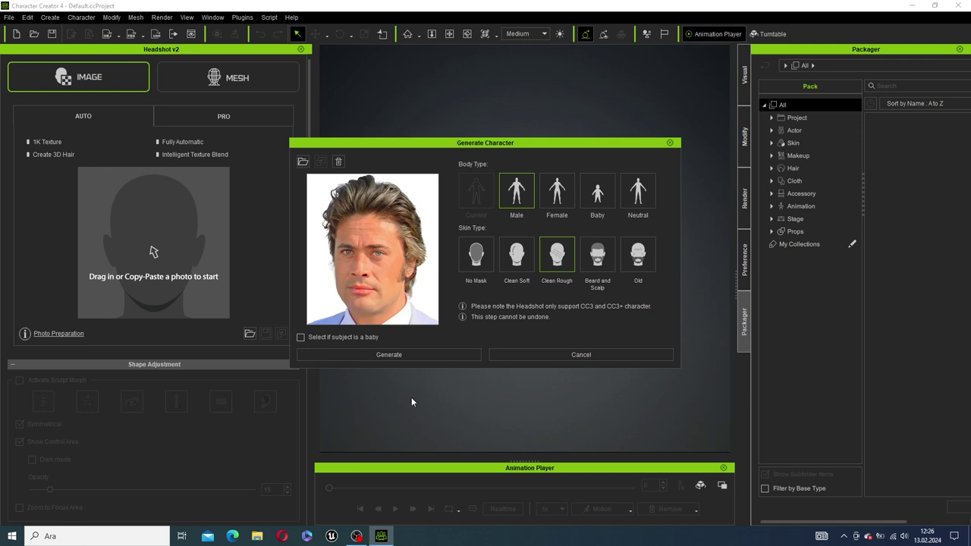
left_click(398, 354)
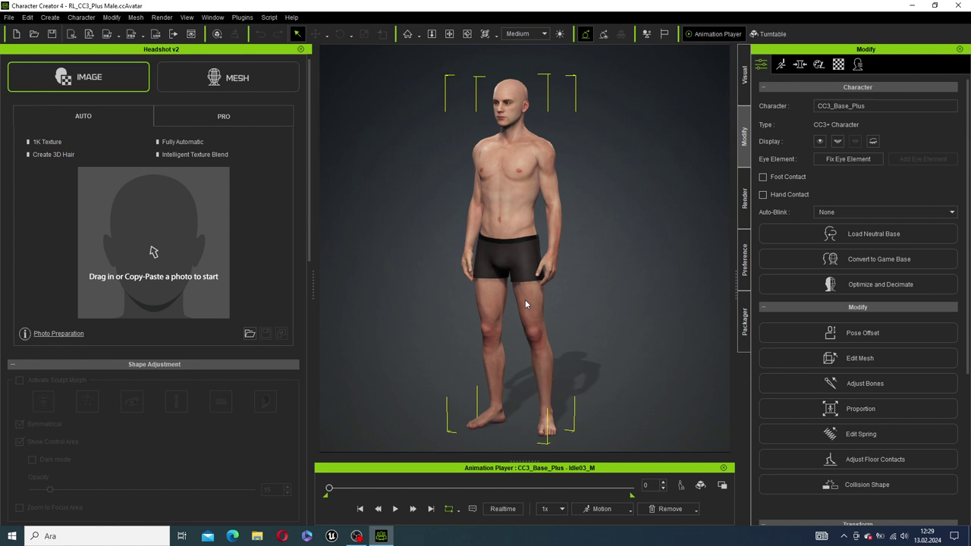
key("ctrl+v")
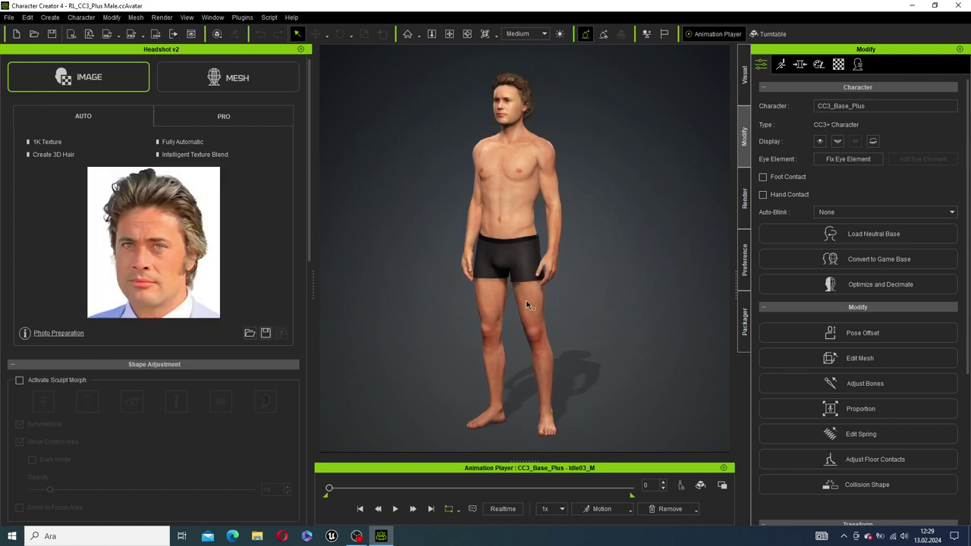
Step: Examine the generated character's face and hair up close from the front to compare them with the source photo
left_click(449, 33)
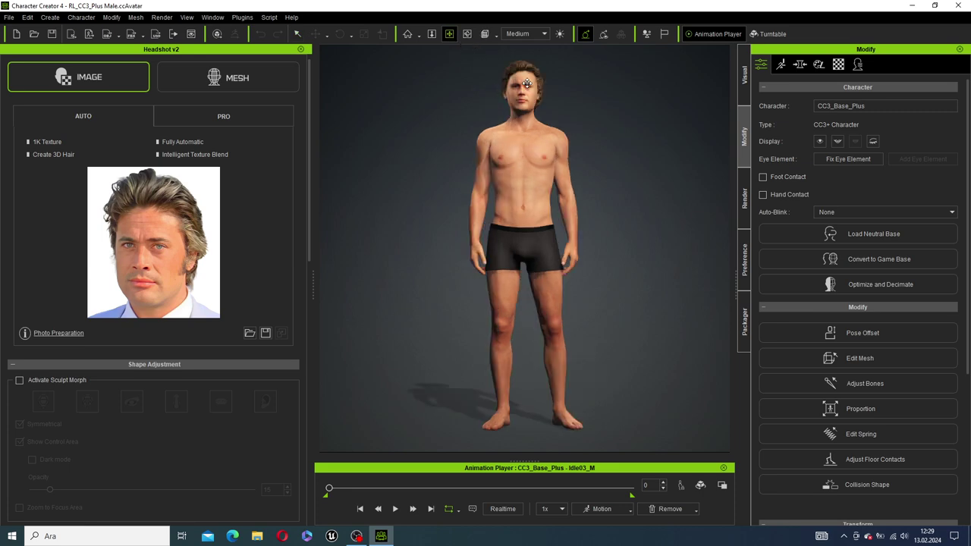
left_click_drag(527, 82, 533, 217)
scroll(502, 195, "up", 2)
scroll(502, 195, "up", 4)
scroll(533, 217, "up", 4)
left_click_drag(557, 143, 525, 231)
scroll(525, 232, "up", 4)
scroll(516, 258, "down", 2)
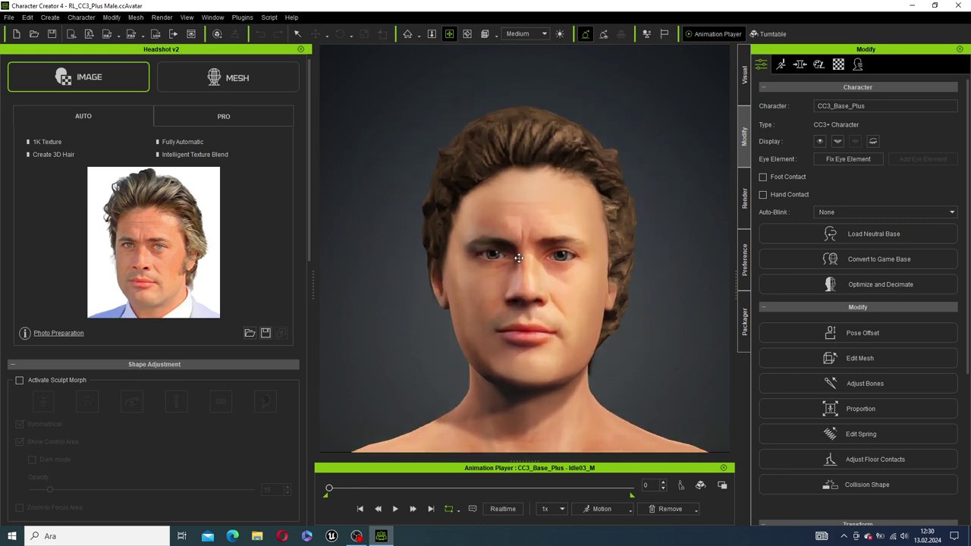
right_click_drag(500, 290, 500, 320)
scroll(500, 319, "down", 3)
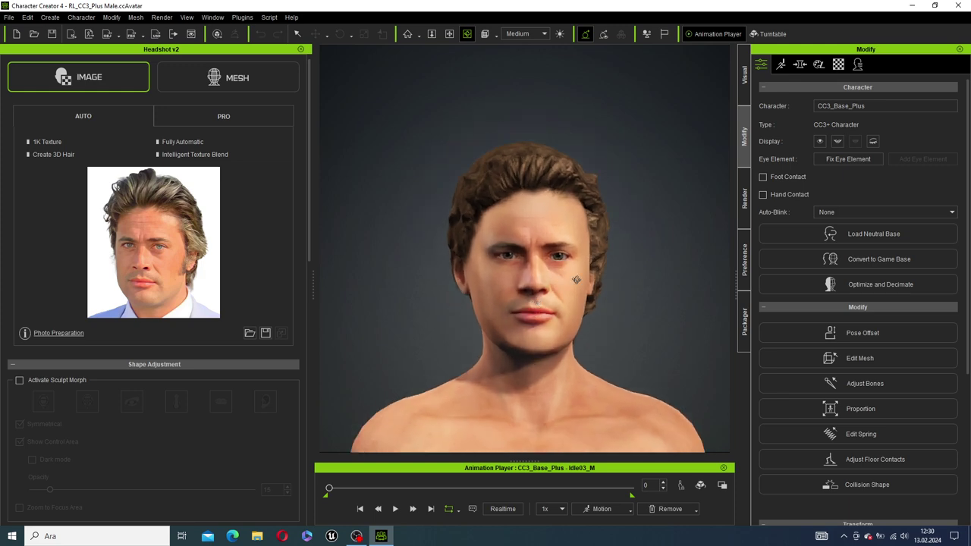
Step: Reopen the Content Manager alongside Headshot v2
left_click(232, 19)
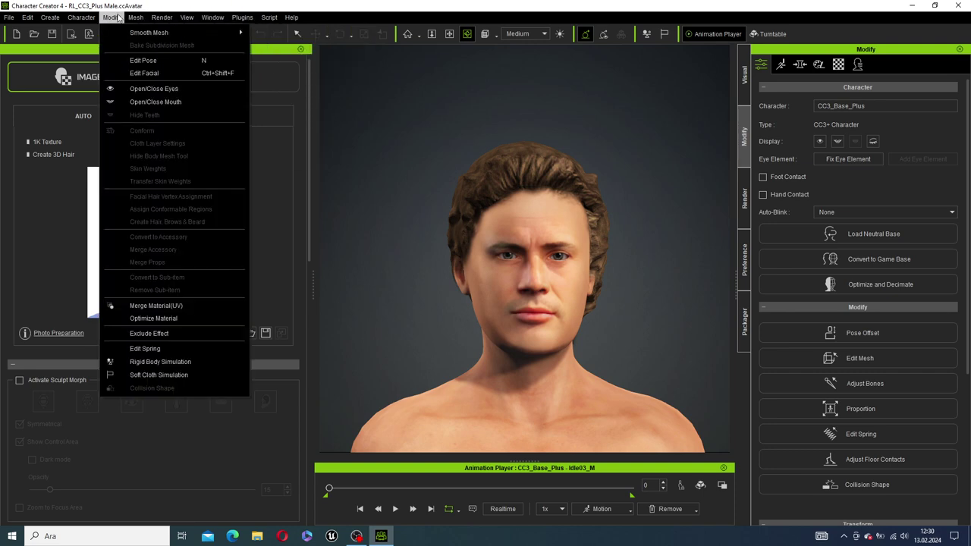
mouse_move(135, 16)
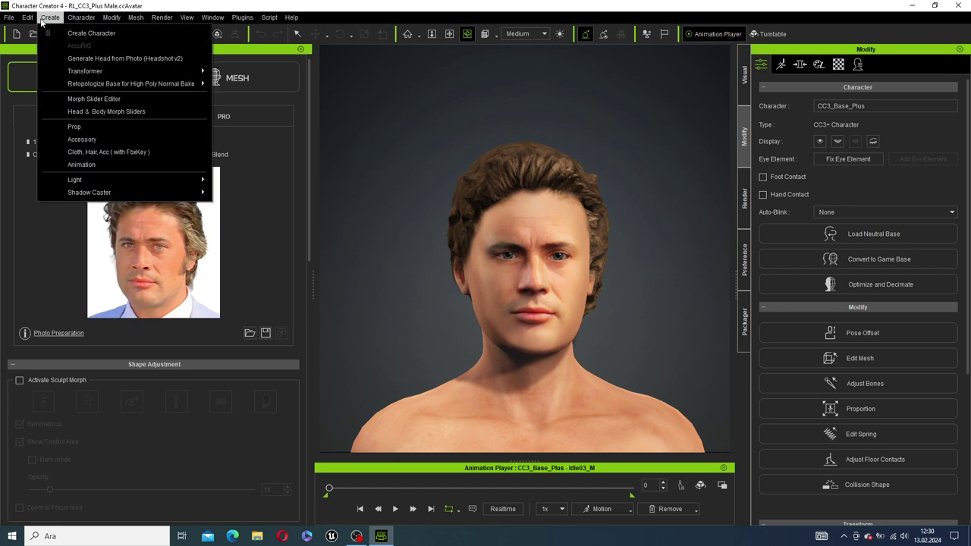
left_click(212, 17)
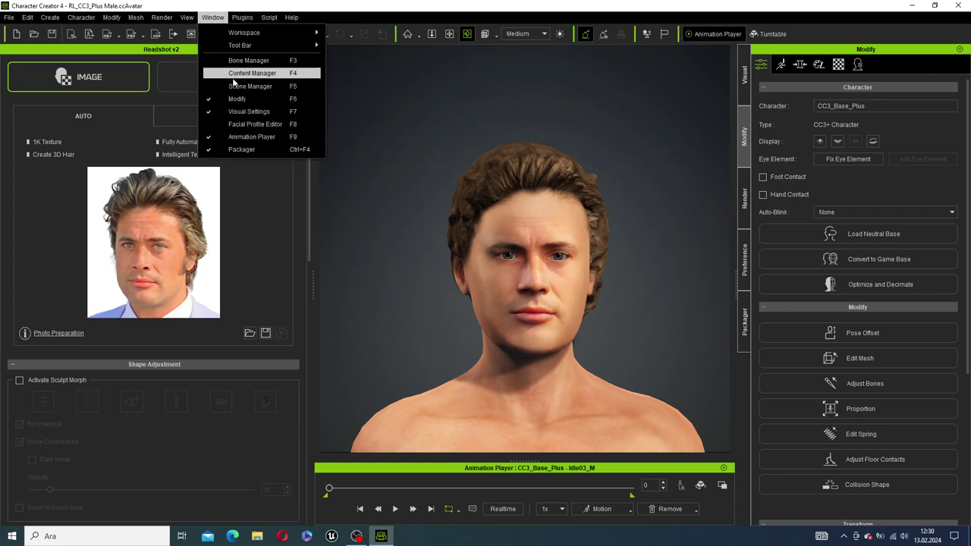
left_click(251, 73)
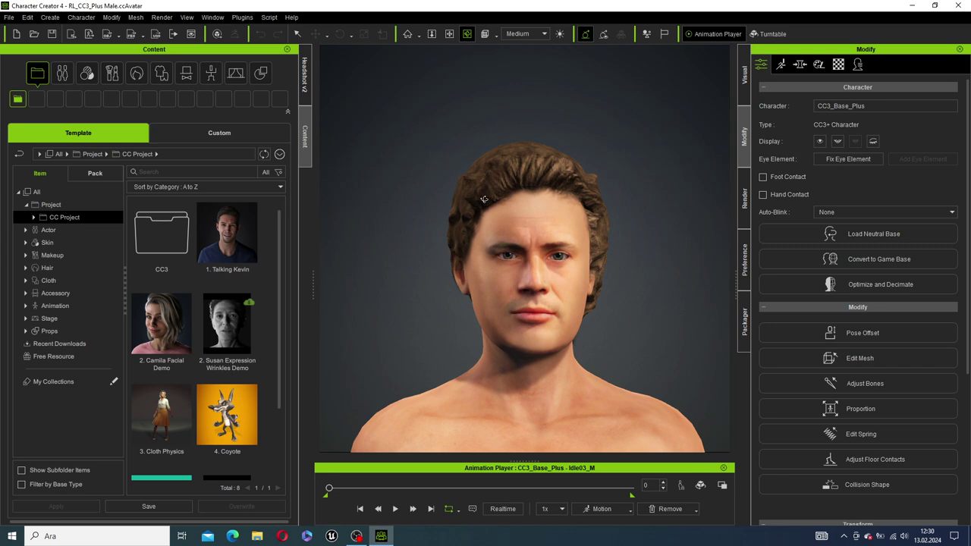
Step: Browse the template packs through the Actor, Skin, Makeup and Hair categories
left_click(26, 243)
left_click(25, 242)
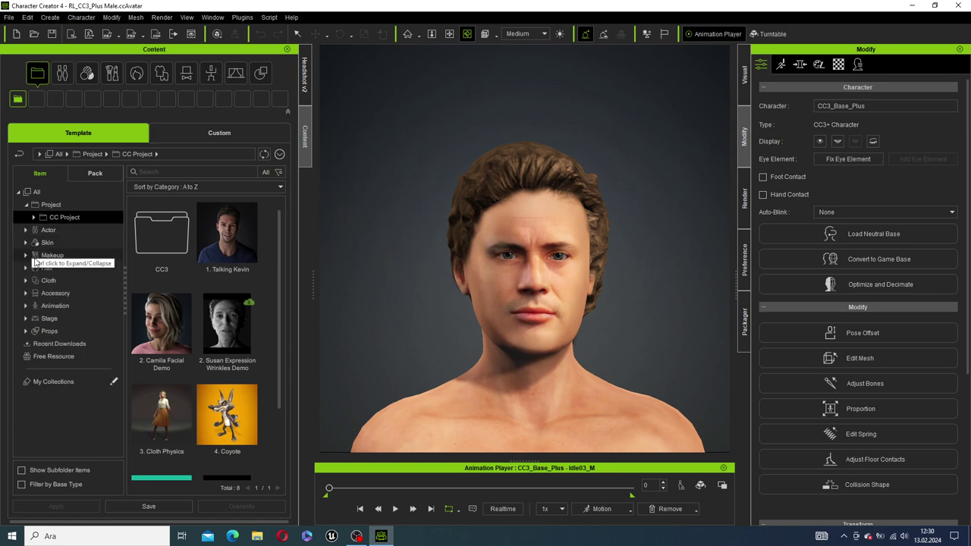
left_click(26, 230)
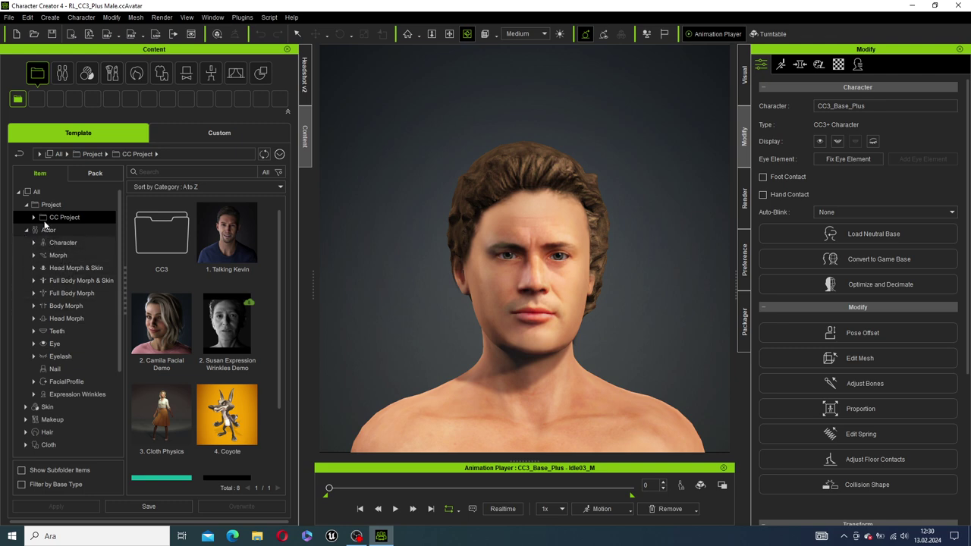
left_click(88, 178)
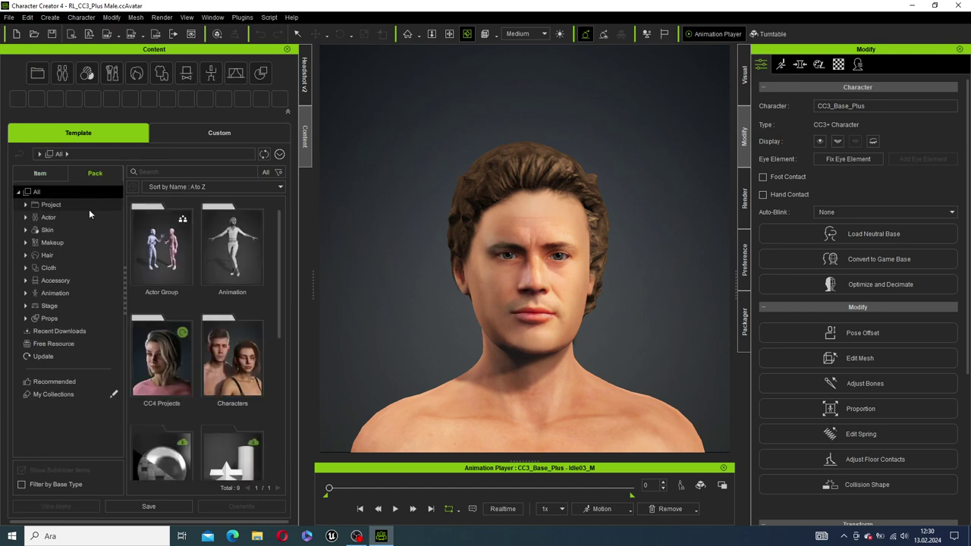
left_click(60, 217)
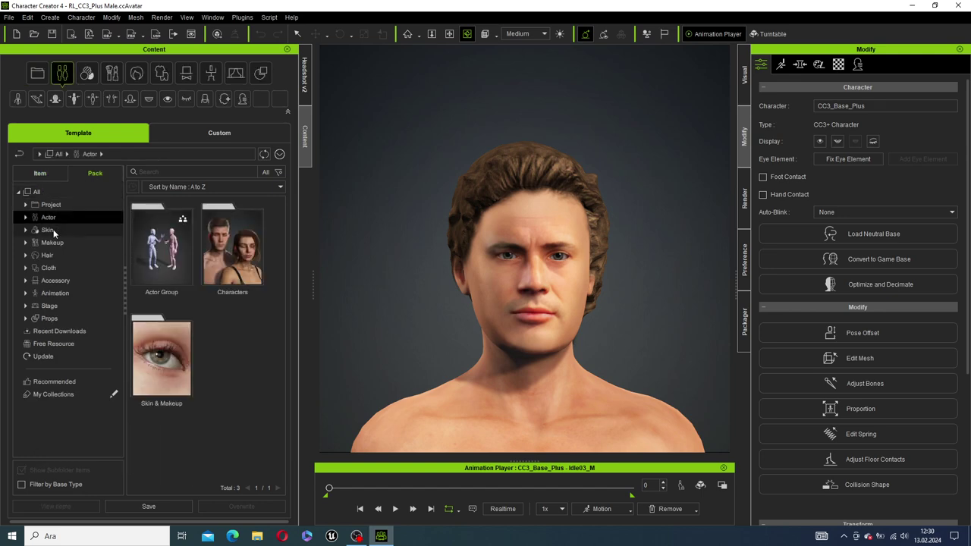
left_click(53, 229)
left_click(55, 244)
left_click(53, 253)
left_click(25, 255)
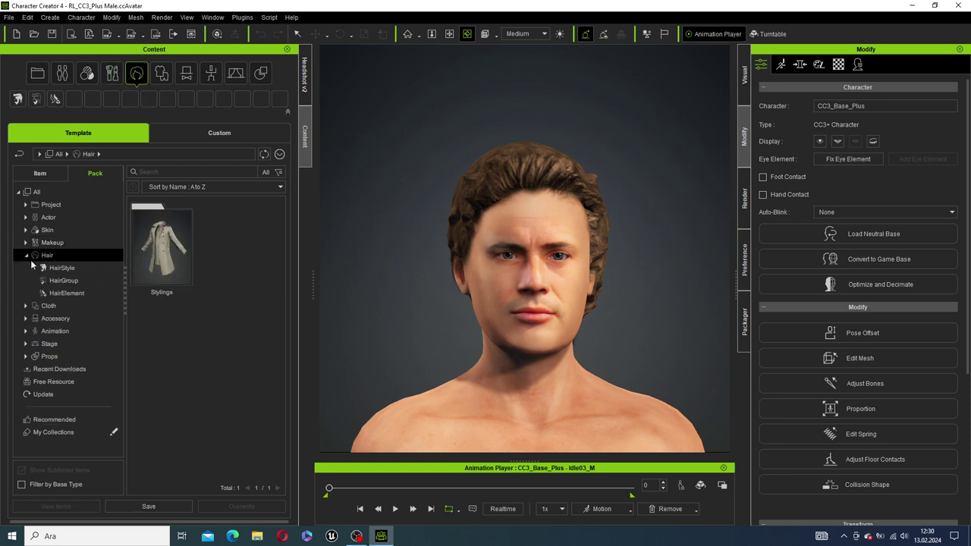
Step: Look through the HairElement items of the Stylings pack, from beards to hair pieces, and return to the pack list
left_click(63, 301)
left_click(65, 292)
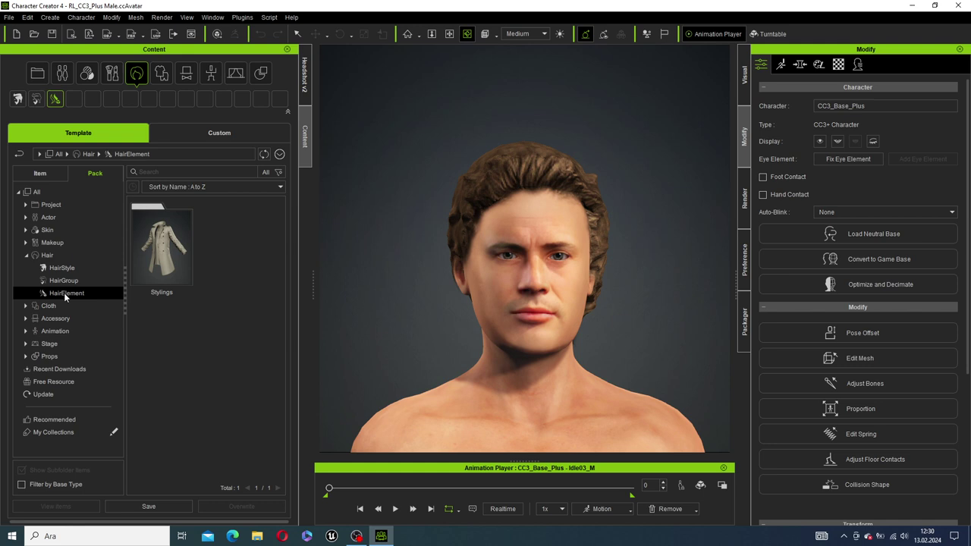
left_click(189, 243)
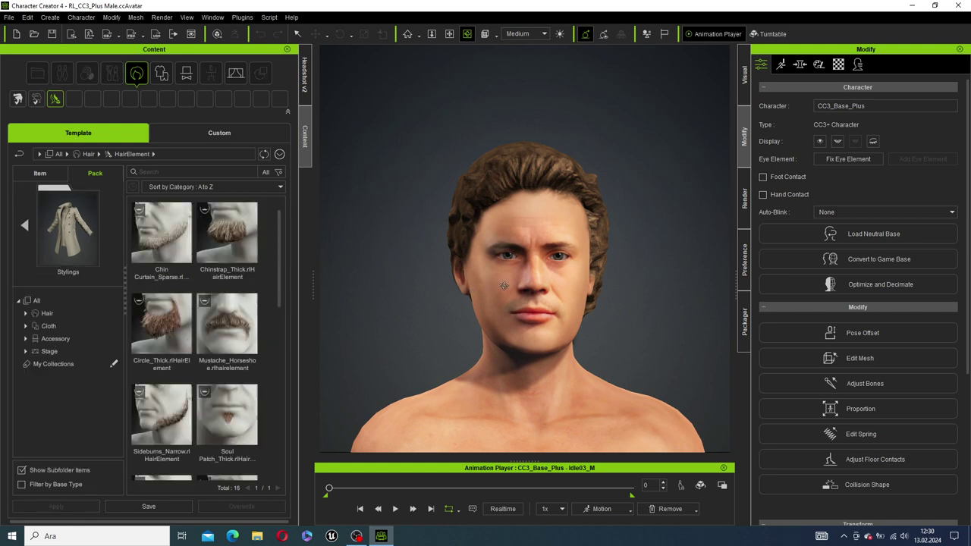
scroll(245, 341, "down", 4)
scroll(245, 340, "down", 5)
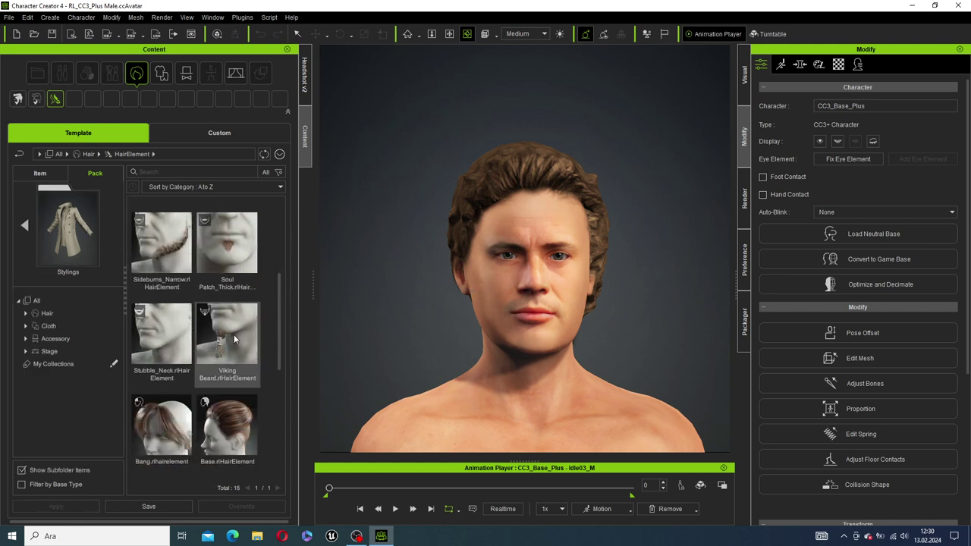
scroll(229, 334, "up", 2)
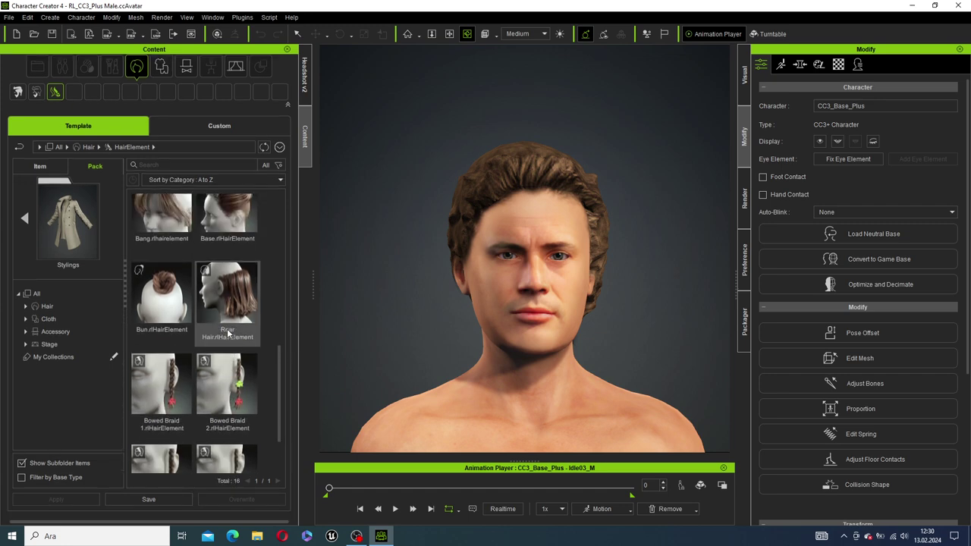
left_click(21, 221)
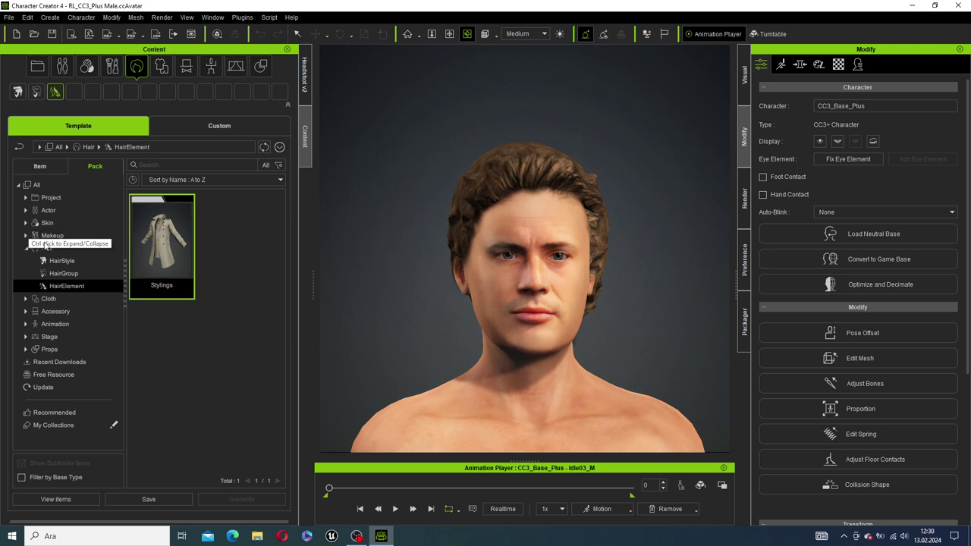
Step: Look through the HairStyle items of the Stylings pack and return to the pack list
left_click(62, 261)
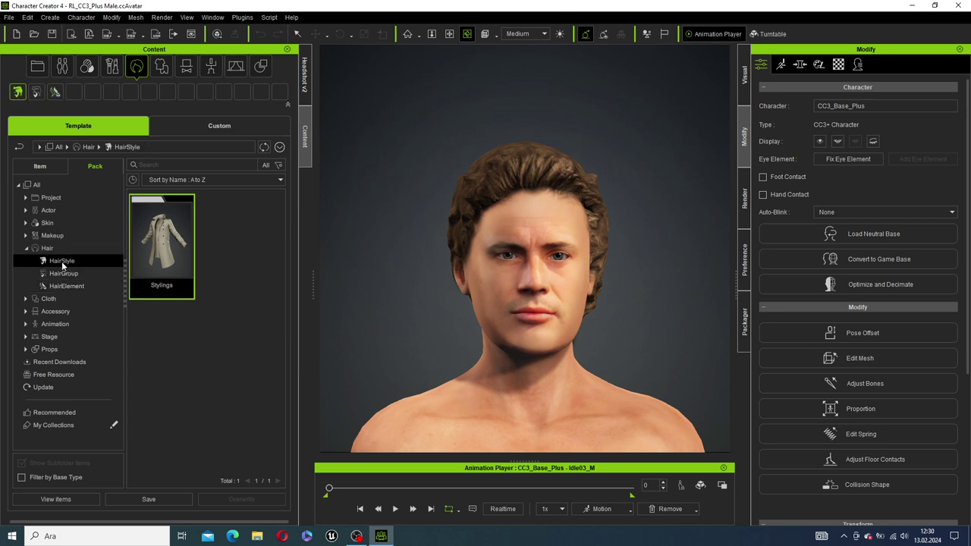
double_click(157, 264)
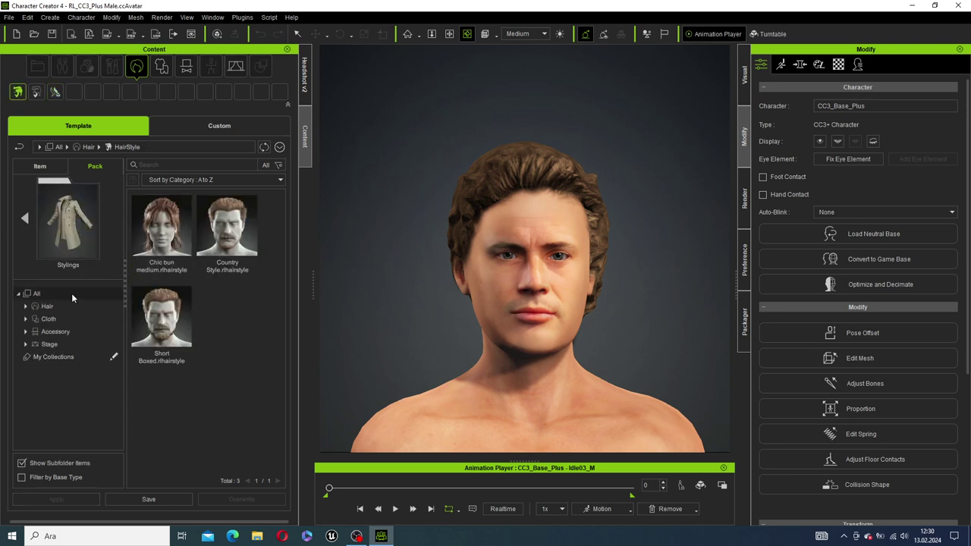
left_click(29, 216)
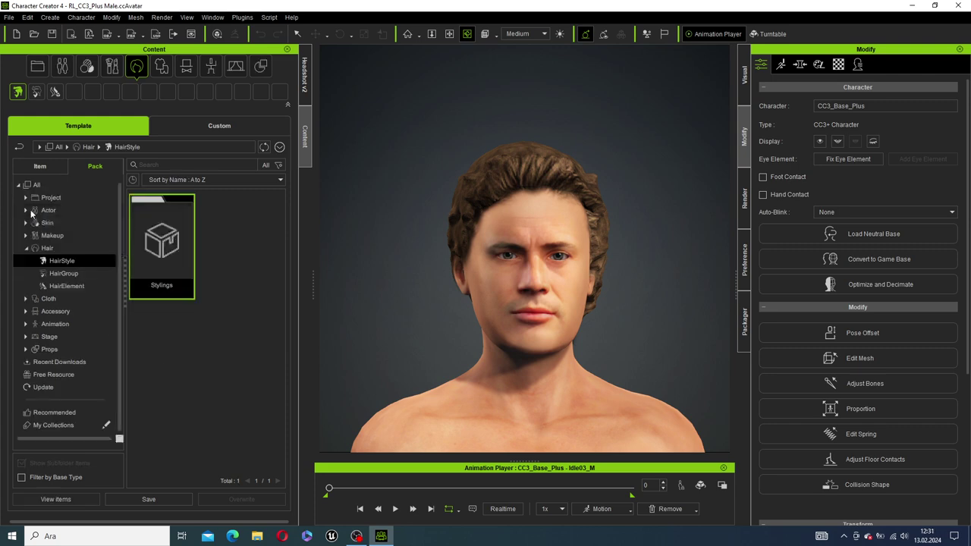
Step: Try the Classic short hair from the Stylings pack's HairGroup items on the character
left_click(65, 272)
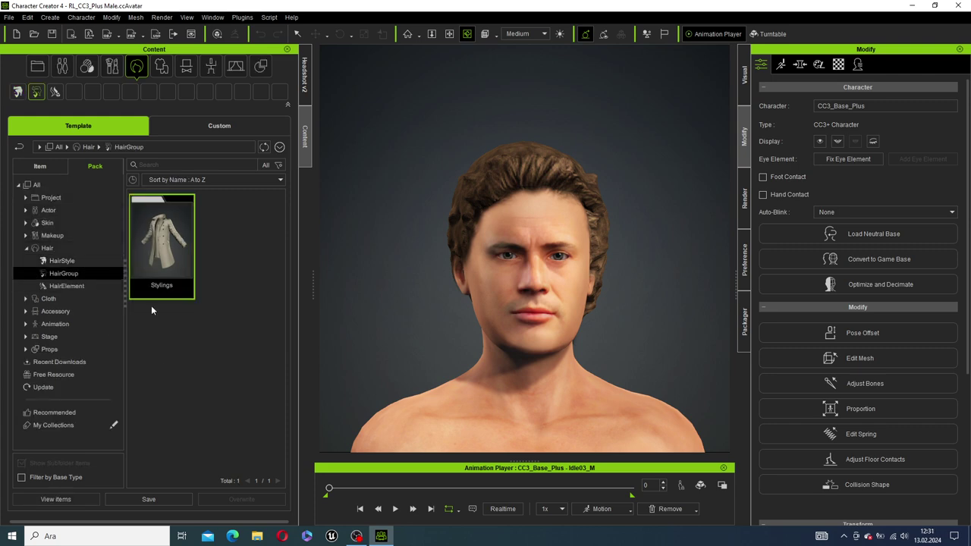
double_click(180, 274)
scroll(240, 338, "down", 5)
scroll(235, 332, "down", 3)
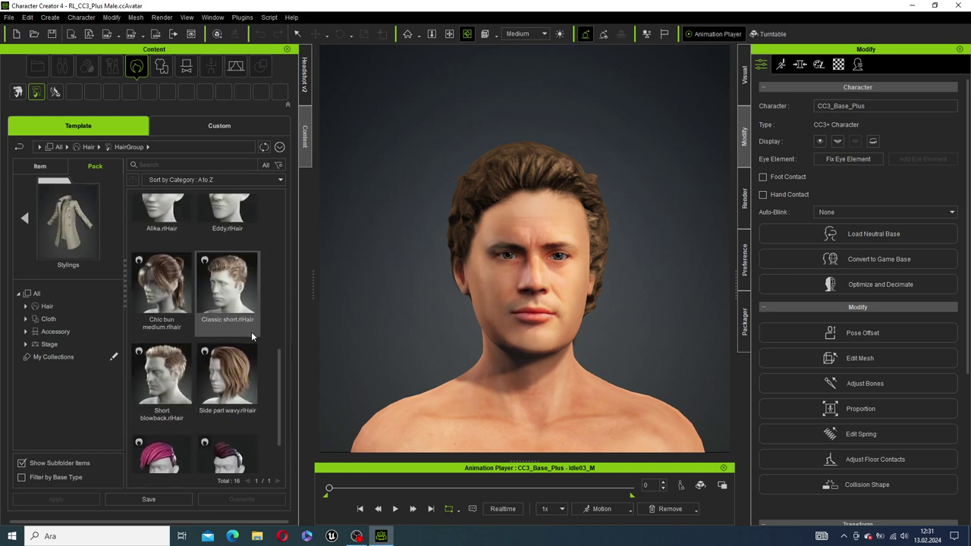
scroll(262, 340, "up", 2)
double_click(241, 358)
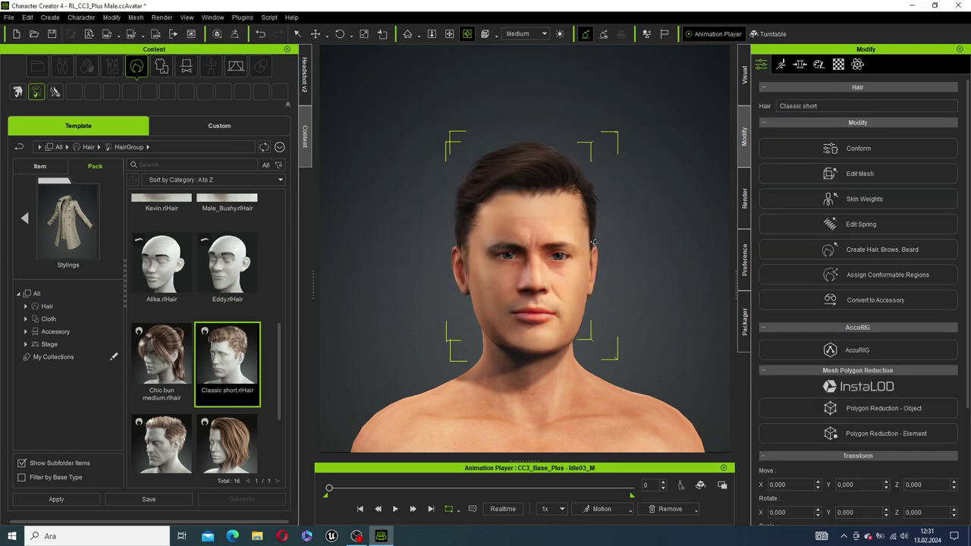
right_click_drag(556, 262, 558, 282)
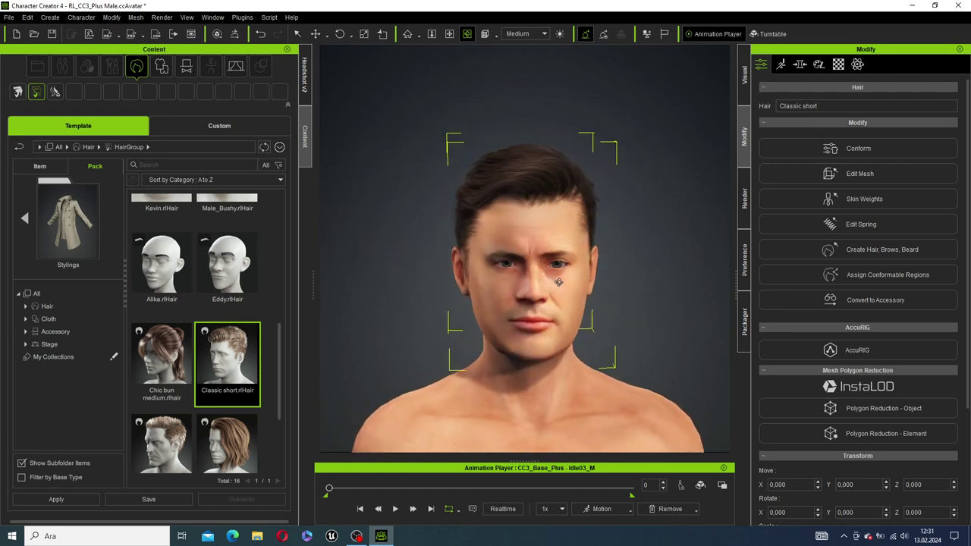
Step: Replace the hair with Short blowback and check its fit on the head up close
double_click(173, 440)
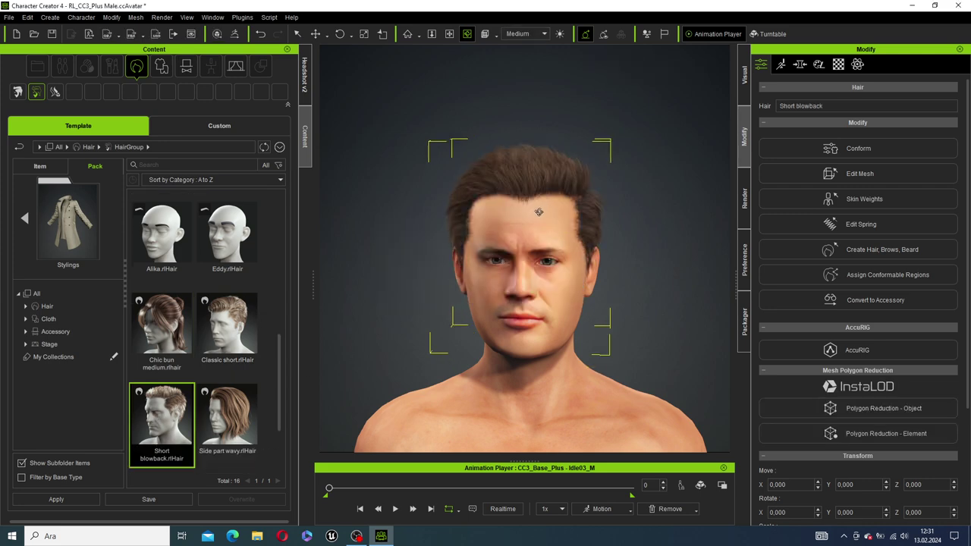
right_click_drag(503, 266, 428, 279)
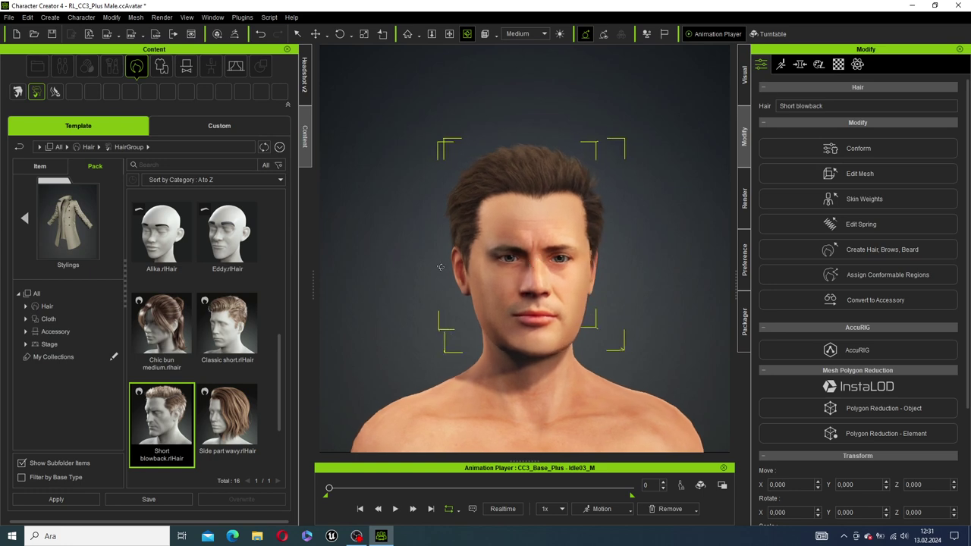
scroll(538, 245, "up", 2)
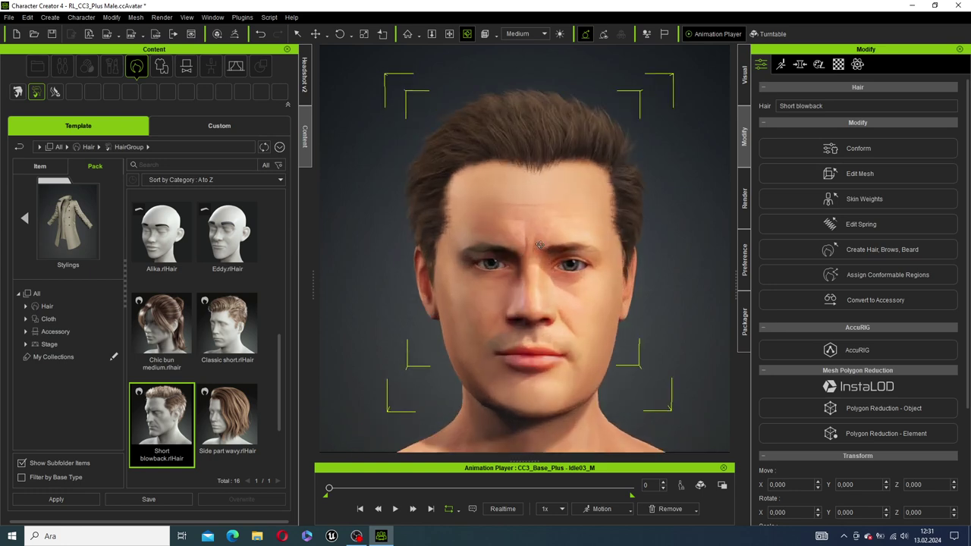
scroll(538, 245, "up", 1)
scroll(540, 244, "down", 1)
Step: Open the Eyebrow presets of the Skin & Makeup pack under the Makeup category
left_click(24, 218)
left_click(89, 288)
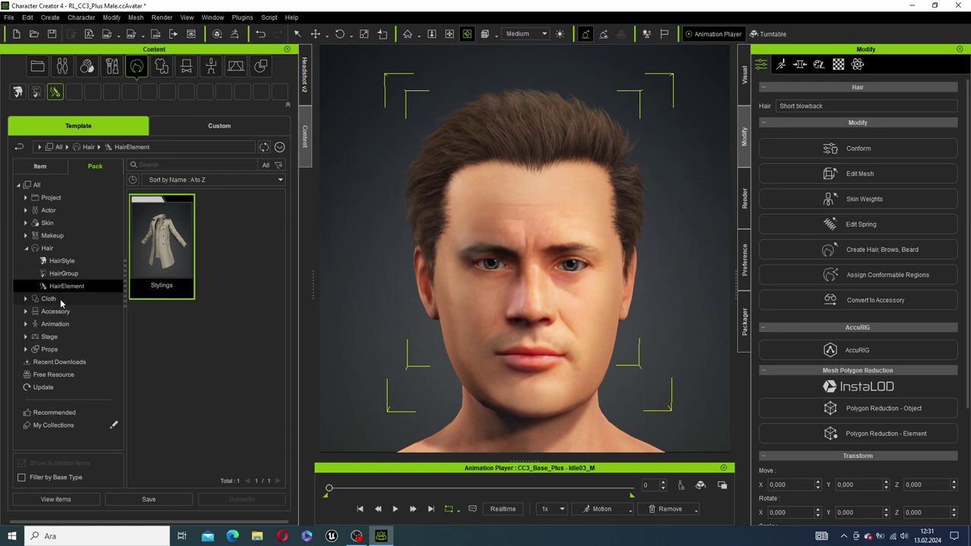
left_click(60, 299)
left_click(74, 237)
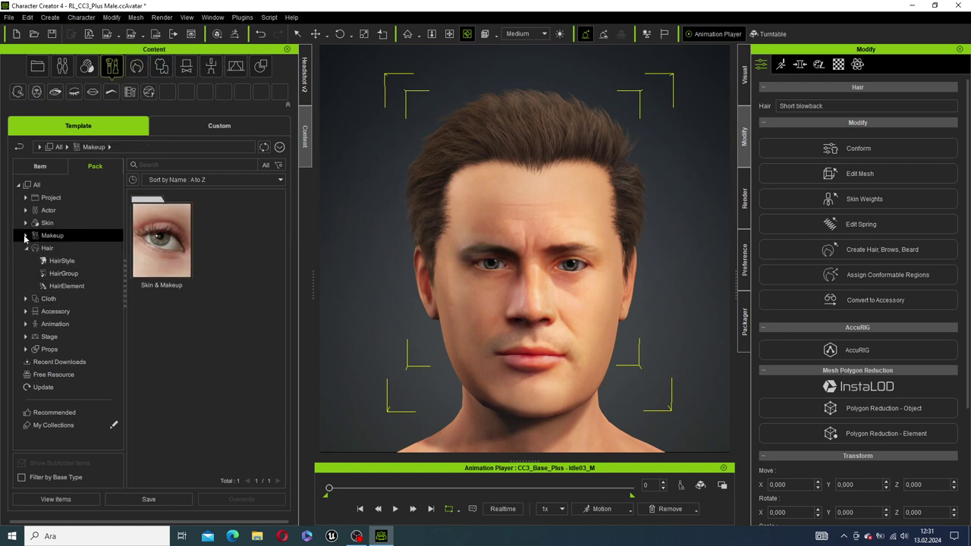
left_click(22, 237)
left_click(66, 252)
left_click(66, 260)
left_click(71, 299)
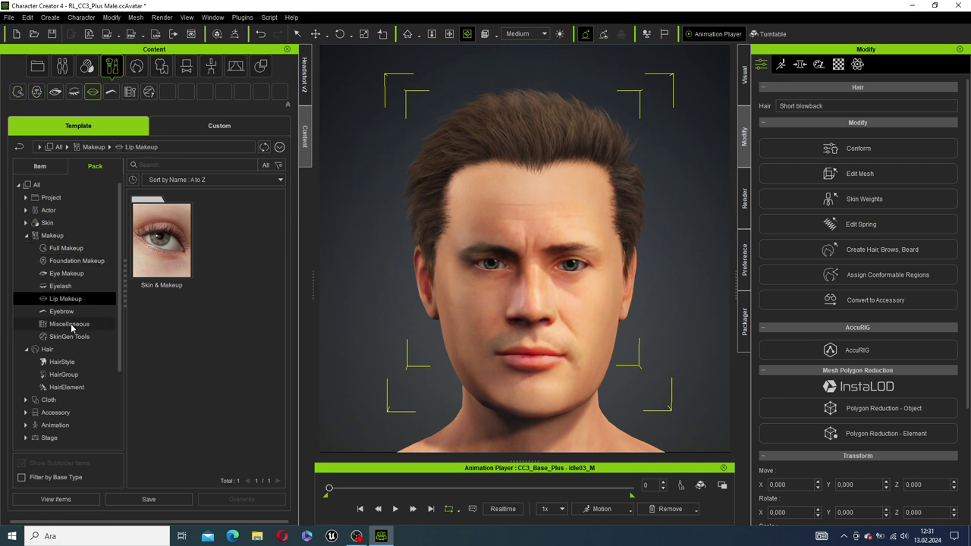
left_click(71, 311)
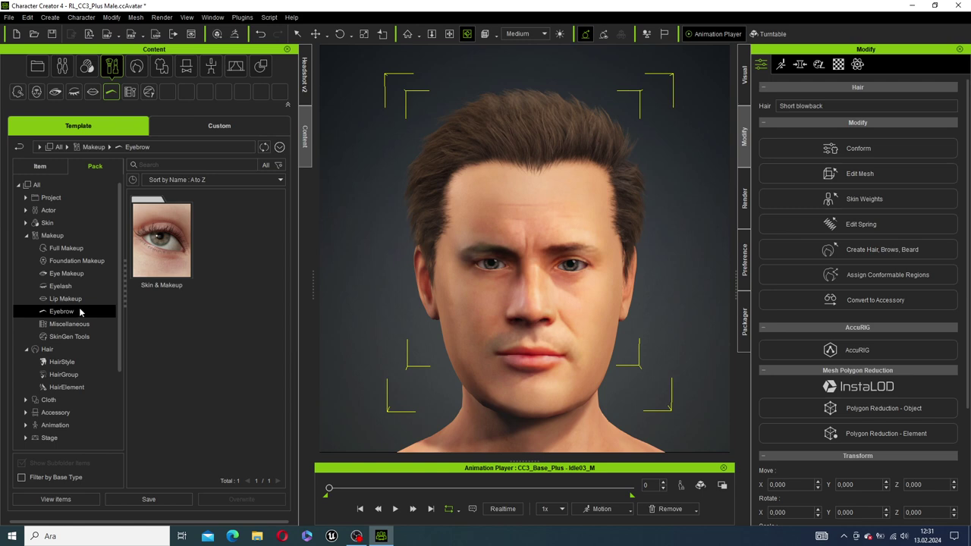
double_click(141, 255)
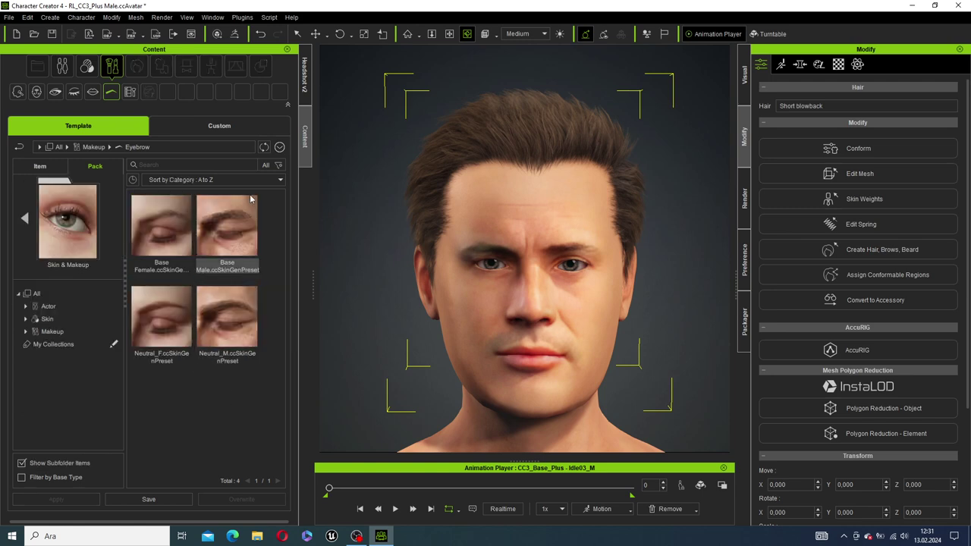
Step: Try the Base Male eyebrow preset on the character, inspect the face up close, and undo the eyebrow change
double_click(234, 225)
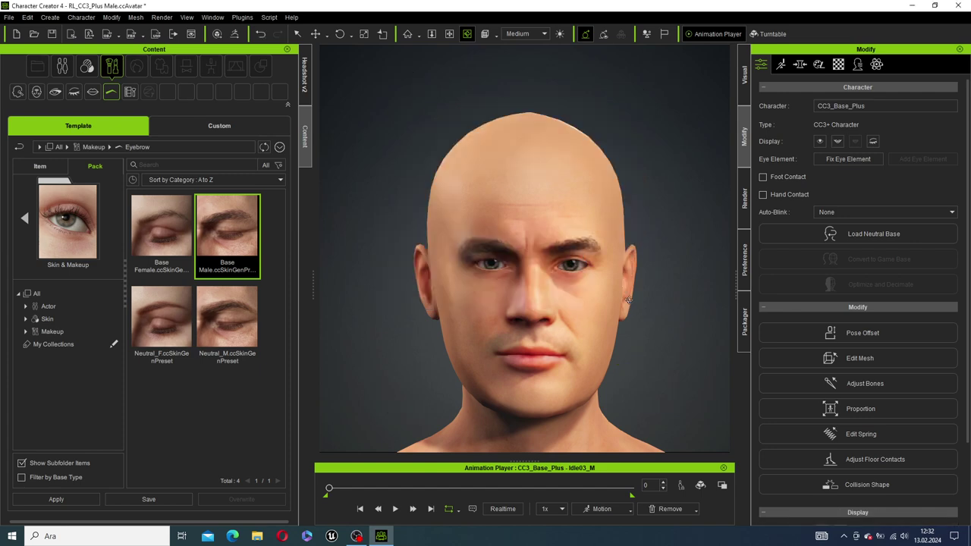
scroll(567, 232, "up", 3)
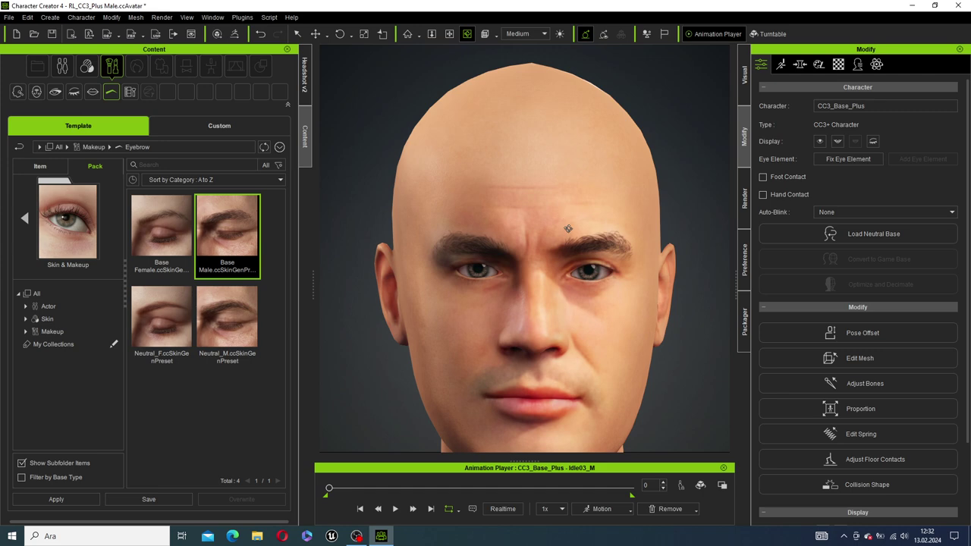
scroll(591, 259, "down", 2)
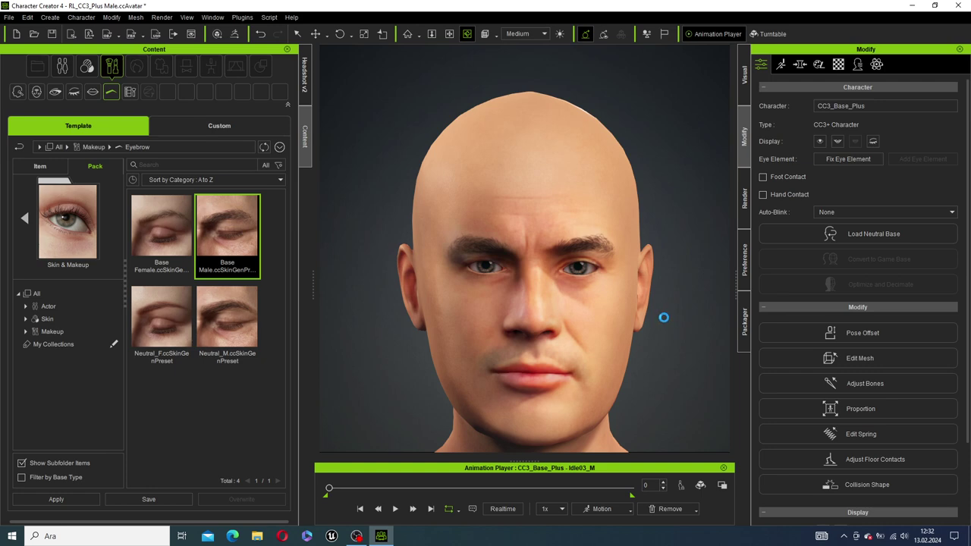
key("ctrl+z")
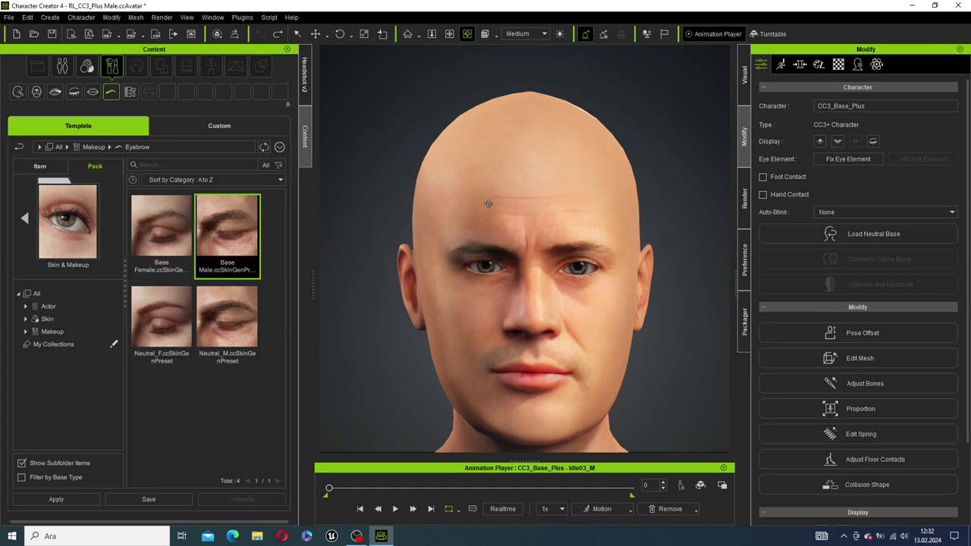
Step: Apply the Base Male eyebrow preset to the character and check the face from farther away
double_click(222, 247)
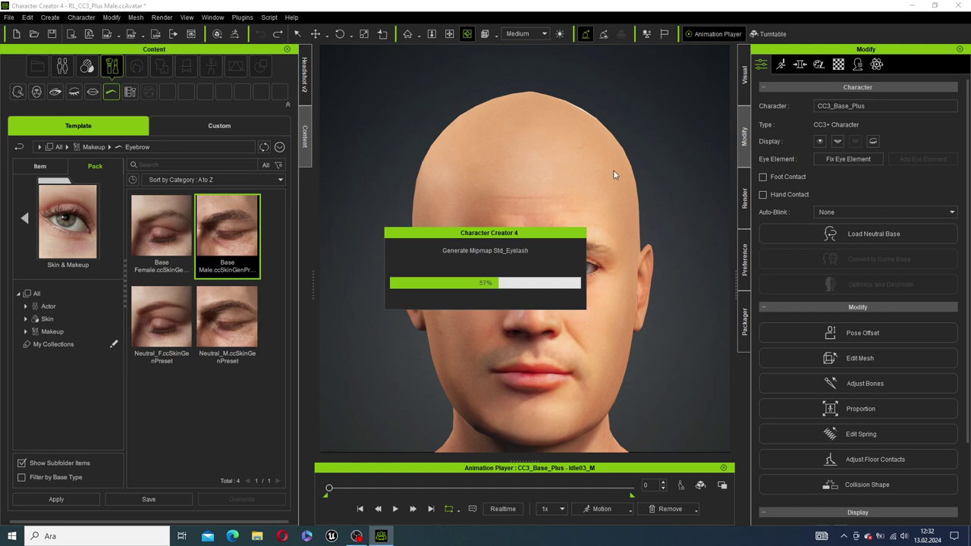
scroll(574, 238, "down", 3)
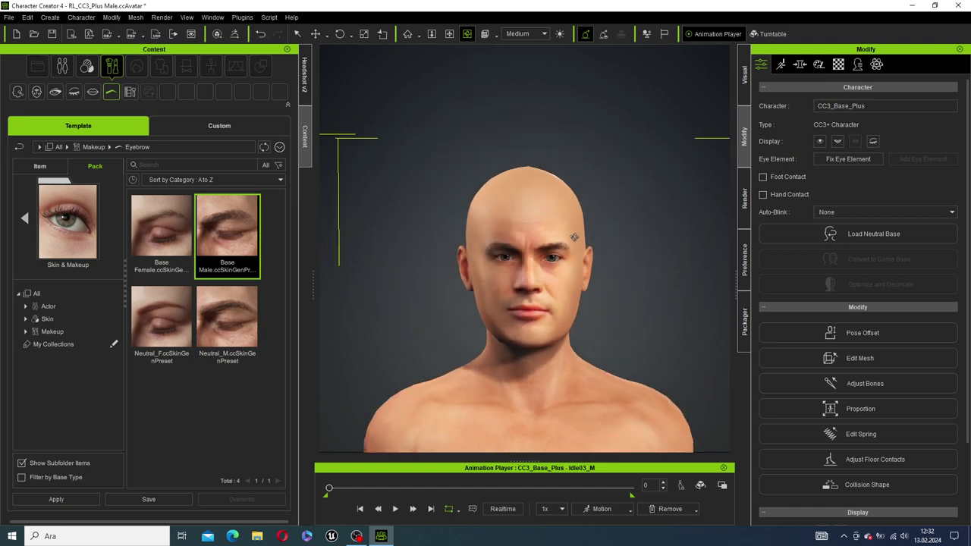
scroll(575, 238, "up", 2)
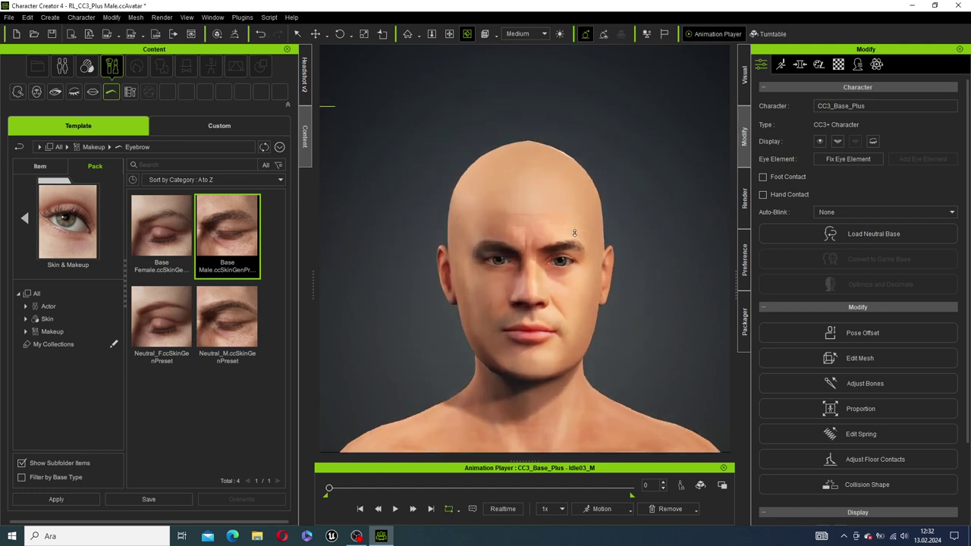
Step: Browse the Makeup and Skin subcategories, including Miscellaneous, SkinGen Tools, Eye Makeup, Body Hair, Full Skin and Acquired
left_click(25, 218)
left_click(67, 324)
left_click(58, 337)
left_click(61, 276)
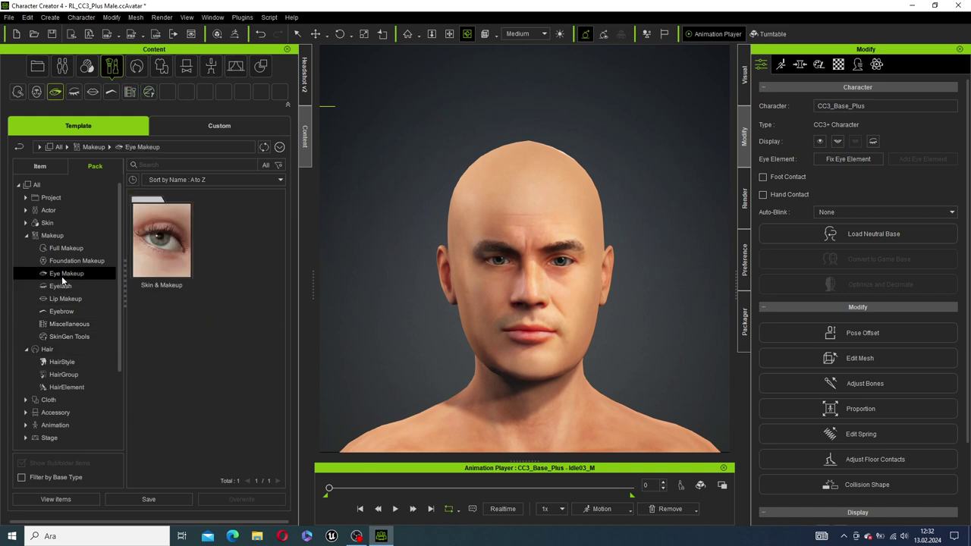
left_click(25, 223)
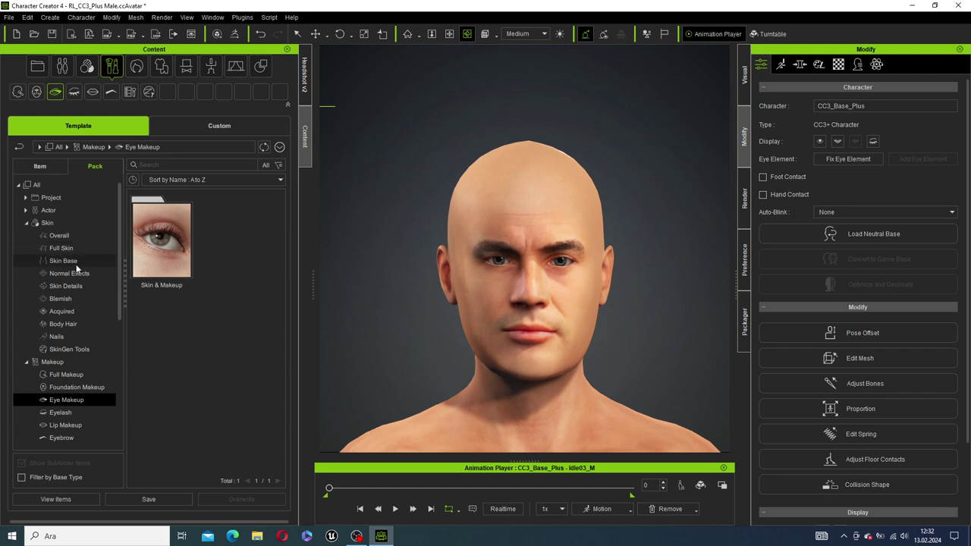
left_click(73, 327)
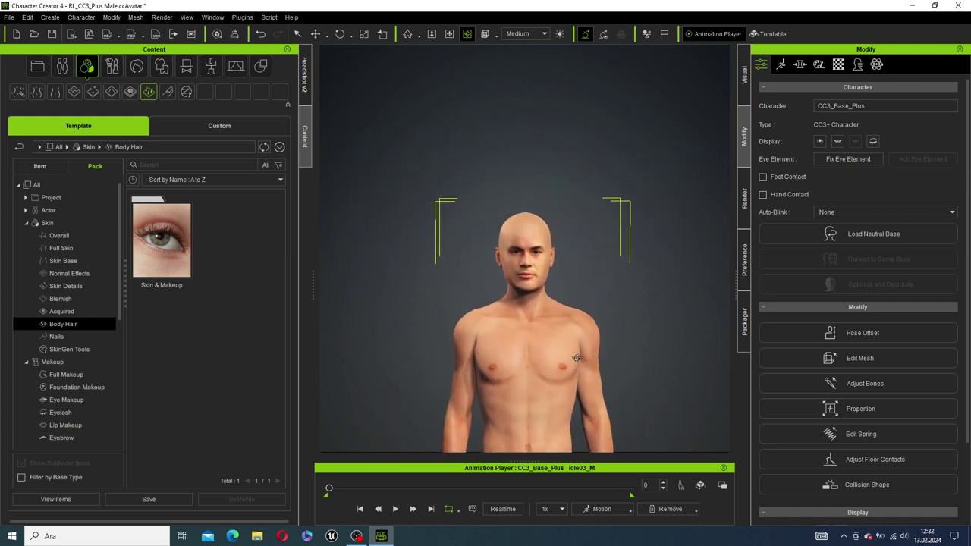
left_click(63, 248)
left_click(60, 314)
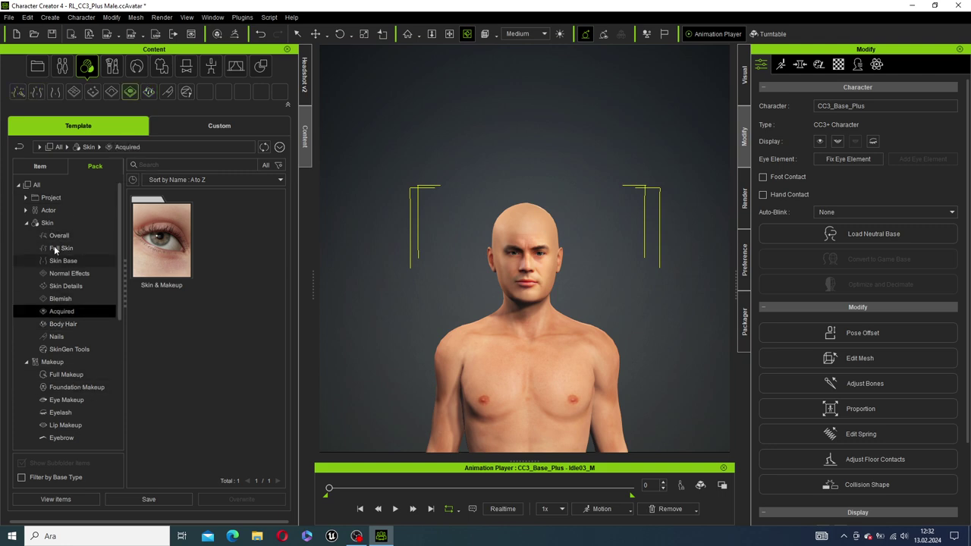
Step: Check the subcategories under Actor and Project, collapsing the Actor group again
left_click(25, 211)
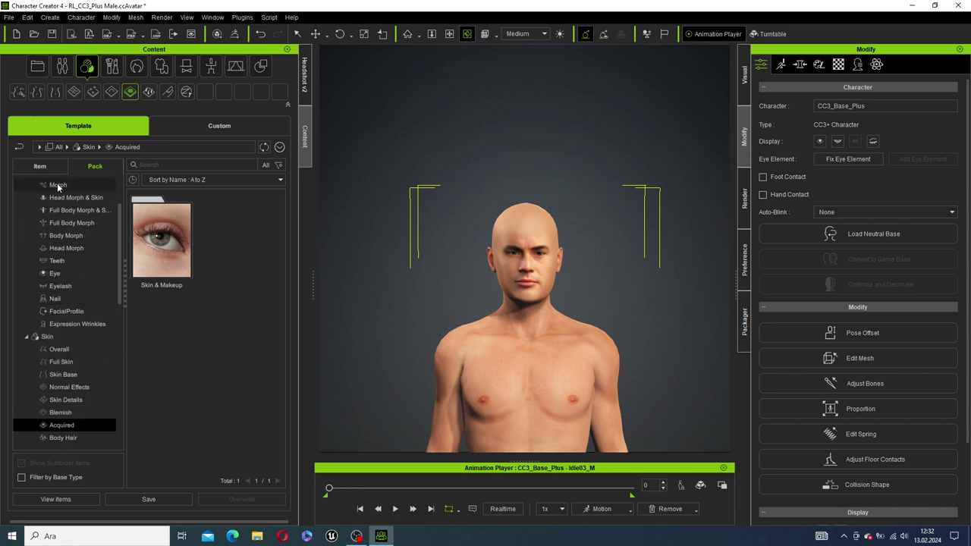
scroll(23, 199, "up", 2)
left_click(27, 205)
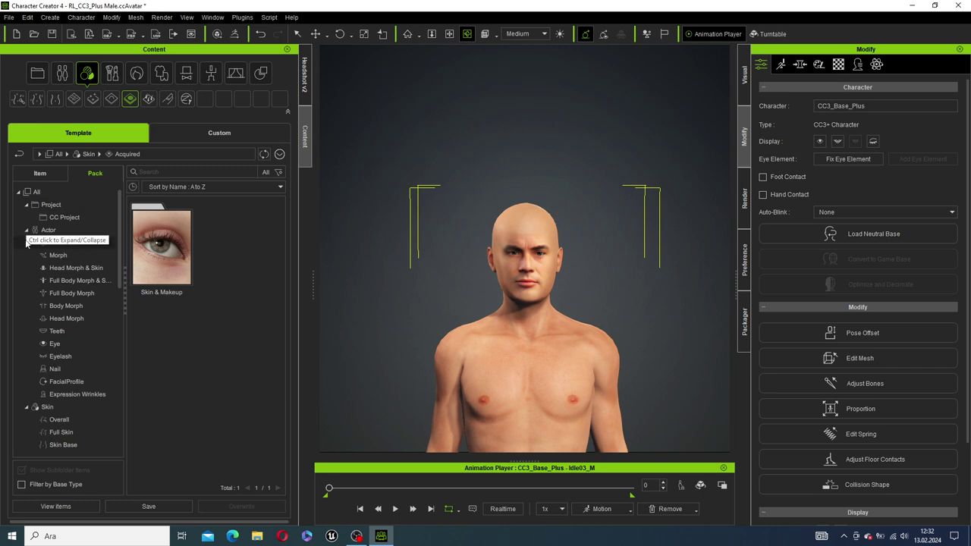
left_click(26, 230)
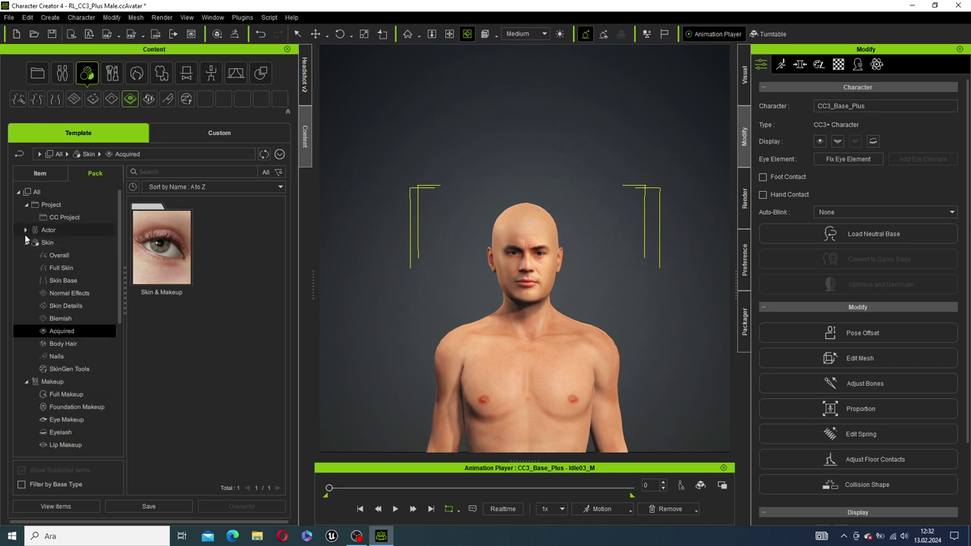
Step: Look through the Pants items of the Stylings pack under Cloth, and switch to the Underwear category
left_click(26, 381)
scroll(44, 390, "down", 2)
left_click(30, 394)
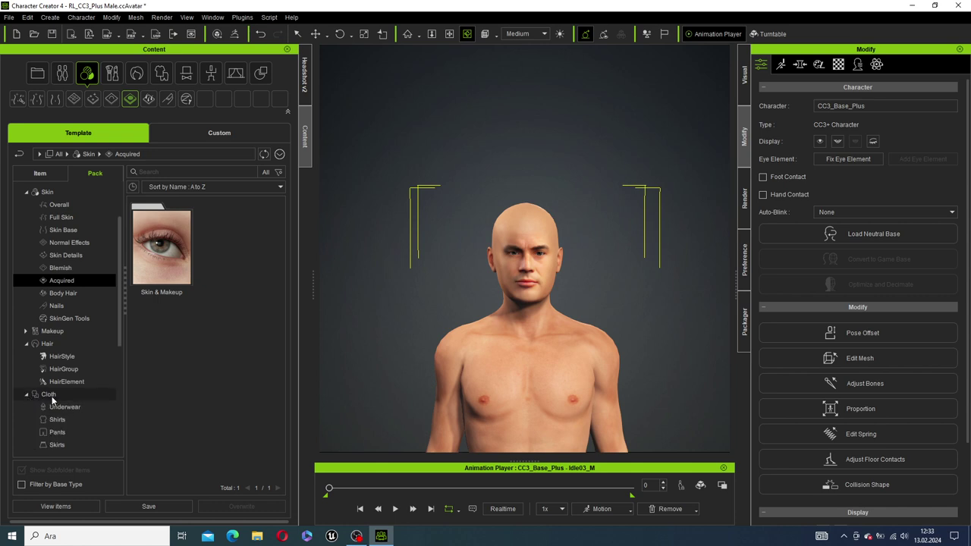
left_click(58, 392)
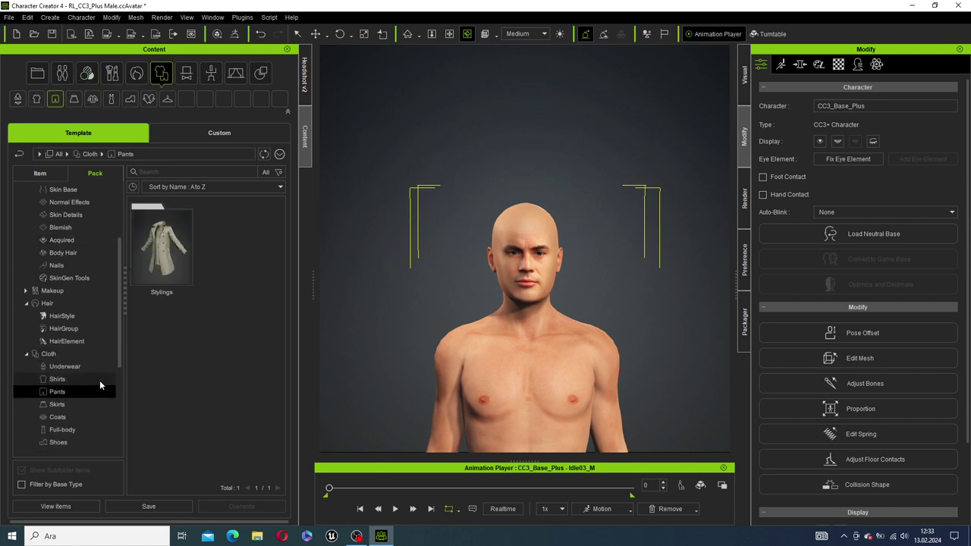
double_click(182, 224)
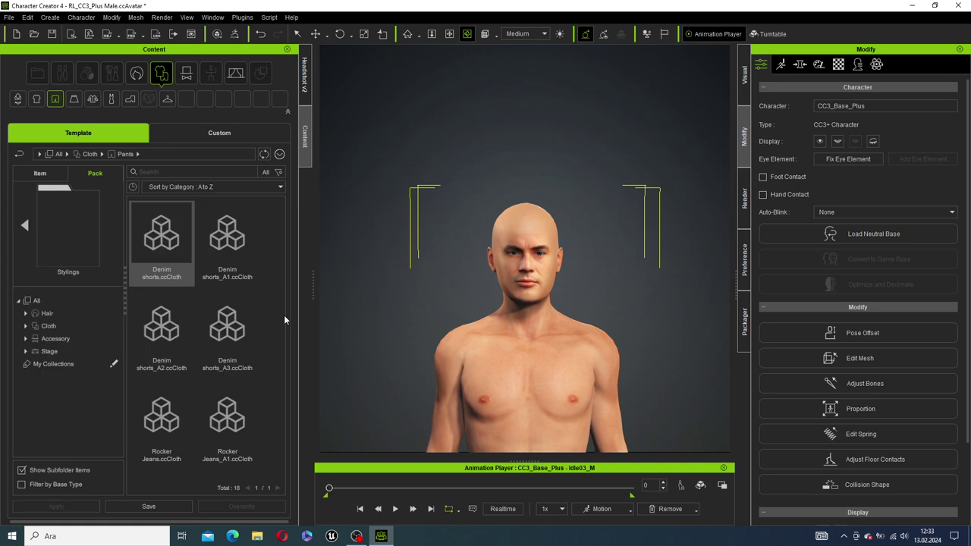
scroll(235, 327, "down", 5)
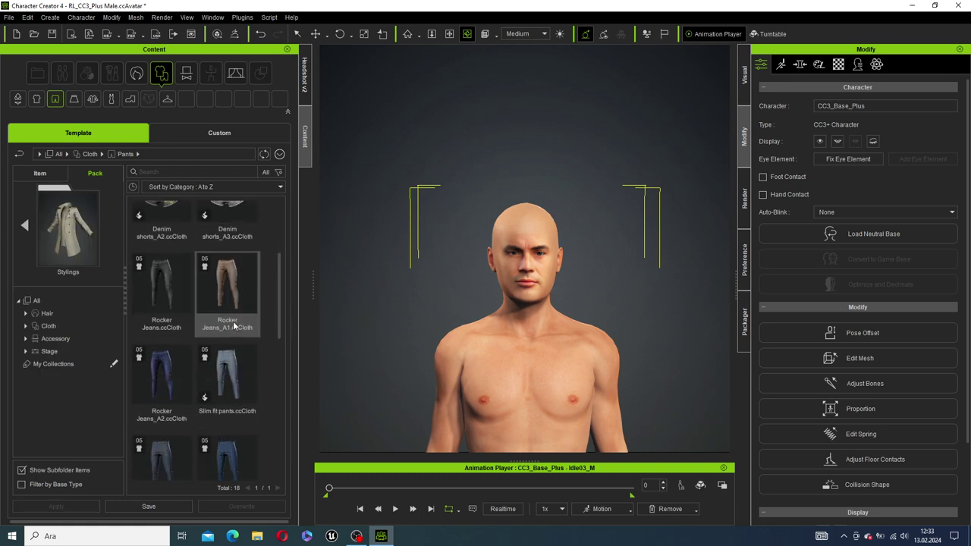
scroll(225, 336, "up", 3)
left_click(24, 225)
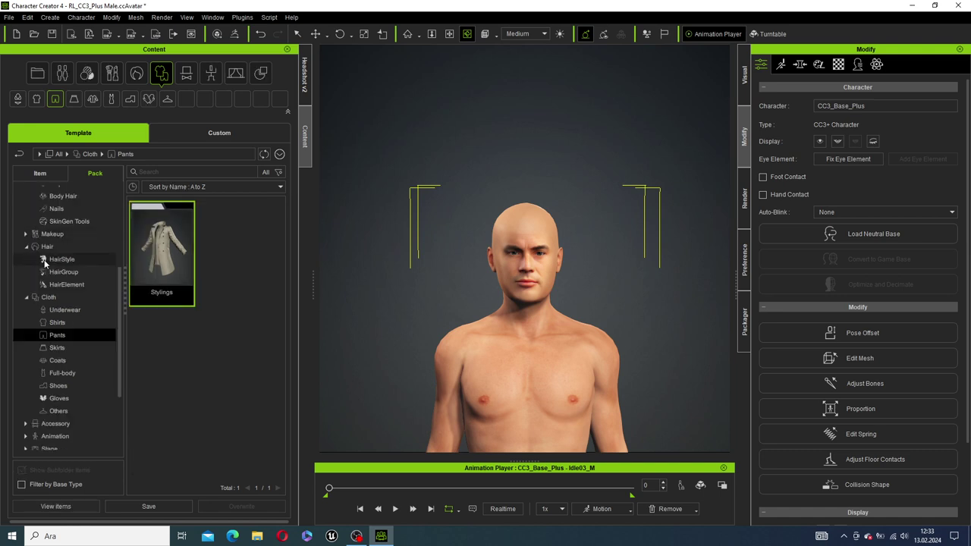
left_click(67, 311)
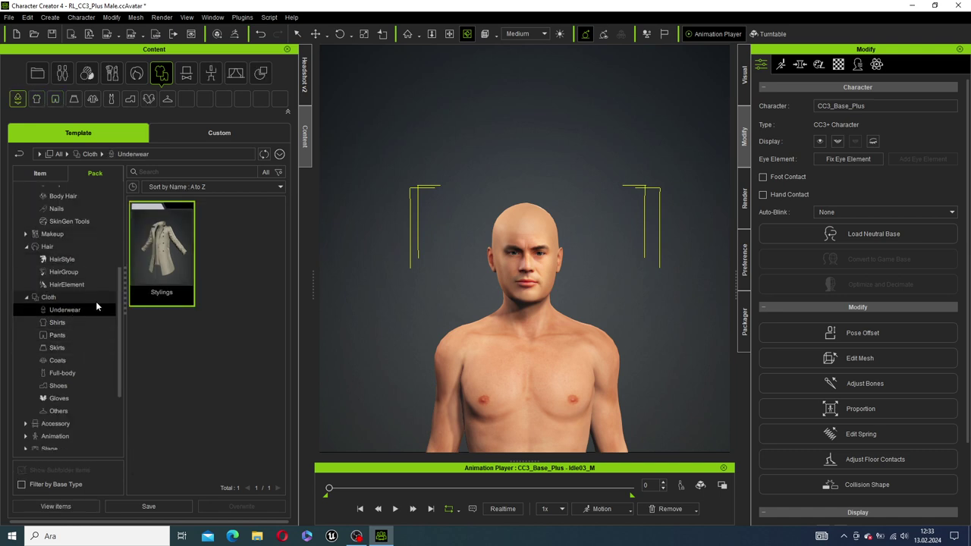
Step: Apply the Boxers_A underwear from the Stylings pack, accepting deactivation of the SkinGen session and replacing the material only
double_click(175, 247)
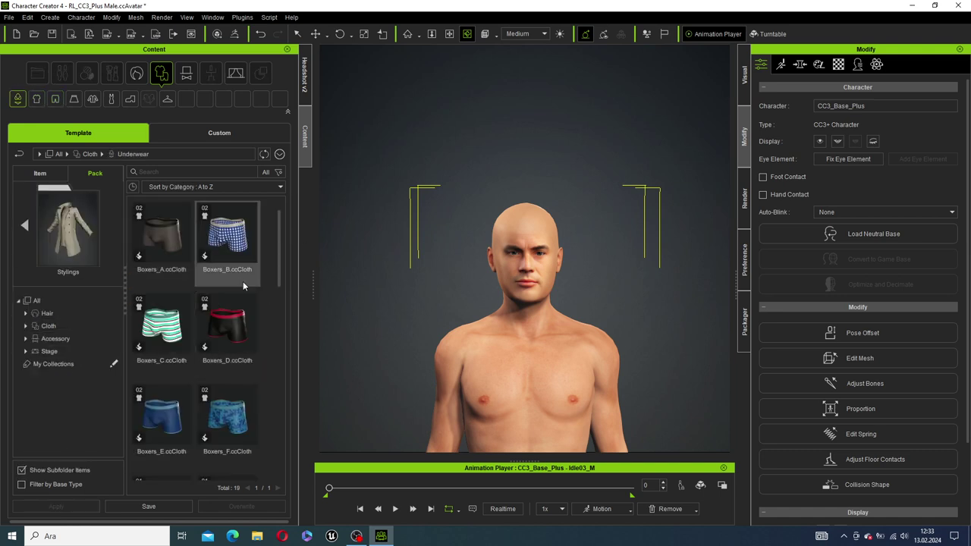
double_click(179, 407)
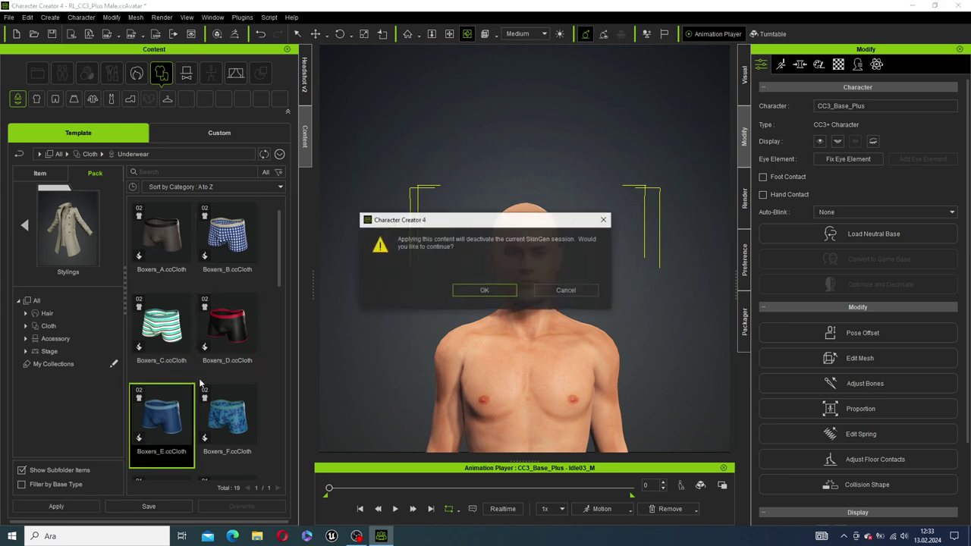
left_click(566, 290)
double_click(179, 223)
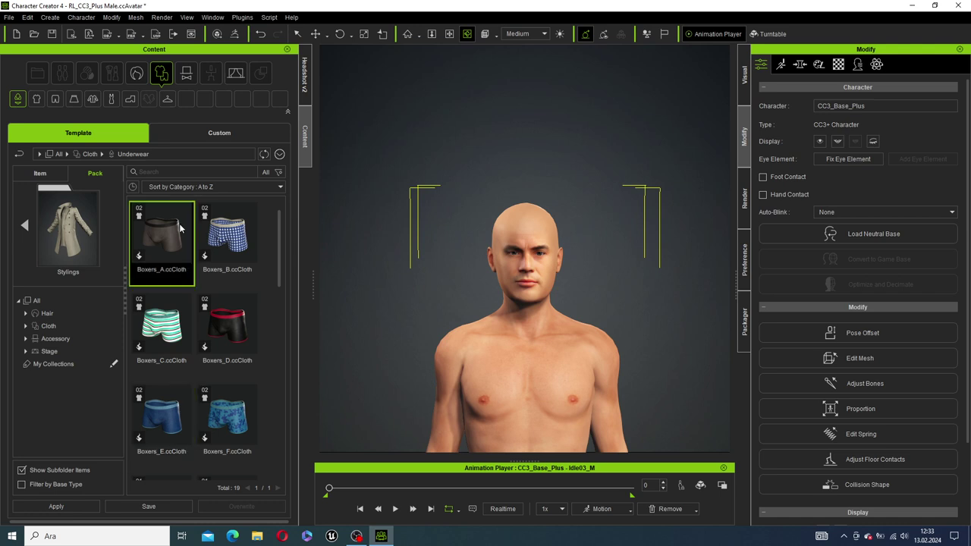
left_click(493, 295)
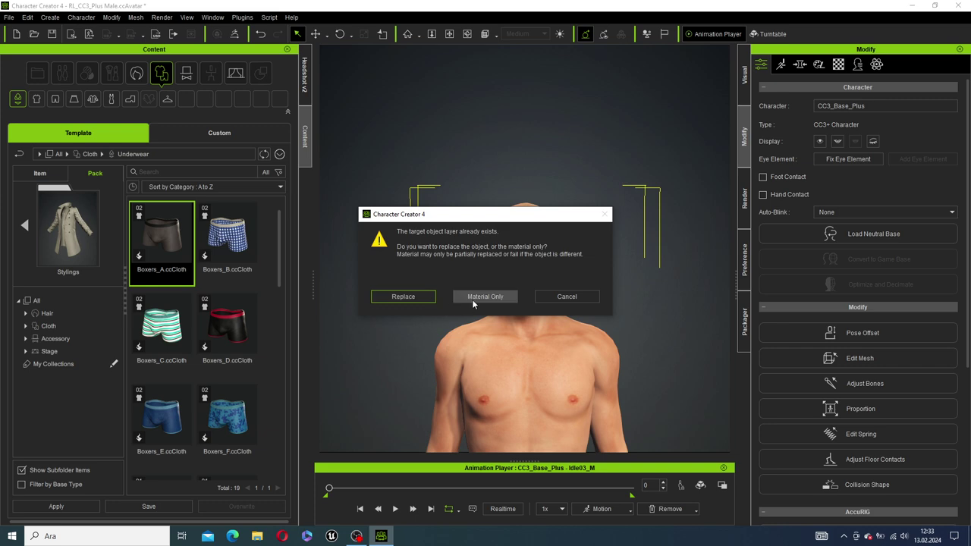
left_click(472, 299)
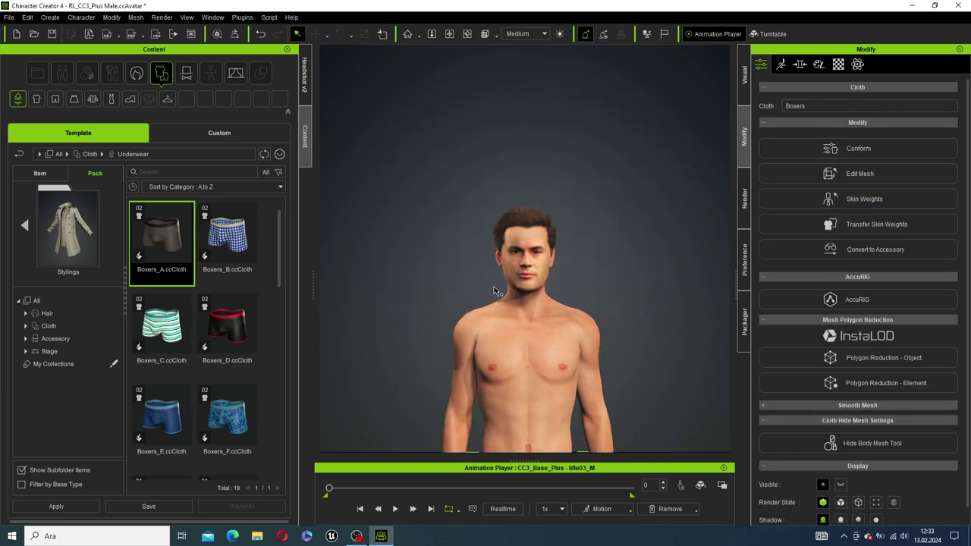
Step: Examine the character in its boxers at full length, and check the face and upper body closer up
scroll(523, 288, "up", 3)
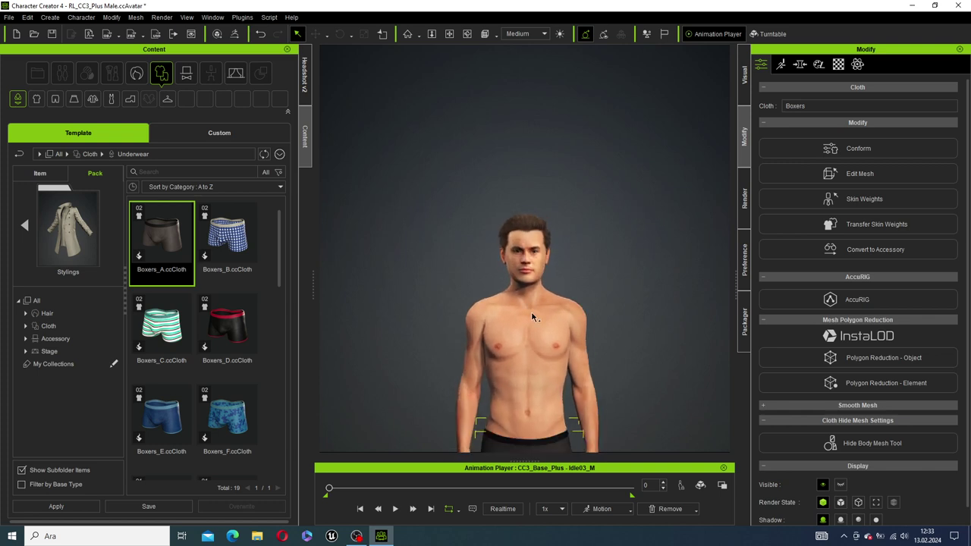
scroll(535, 304, "up", 4)
scroll(538, 276, "down", 4)
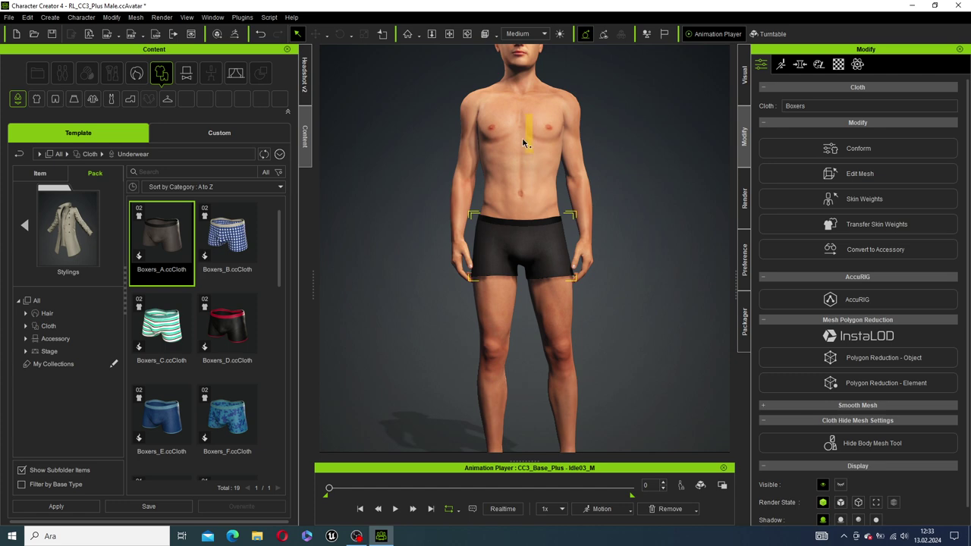
left_click(525, 131)
scroll(597, 125, "down", 2)
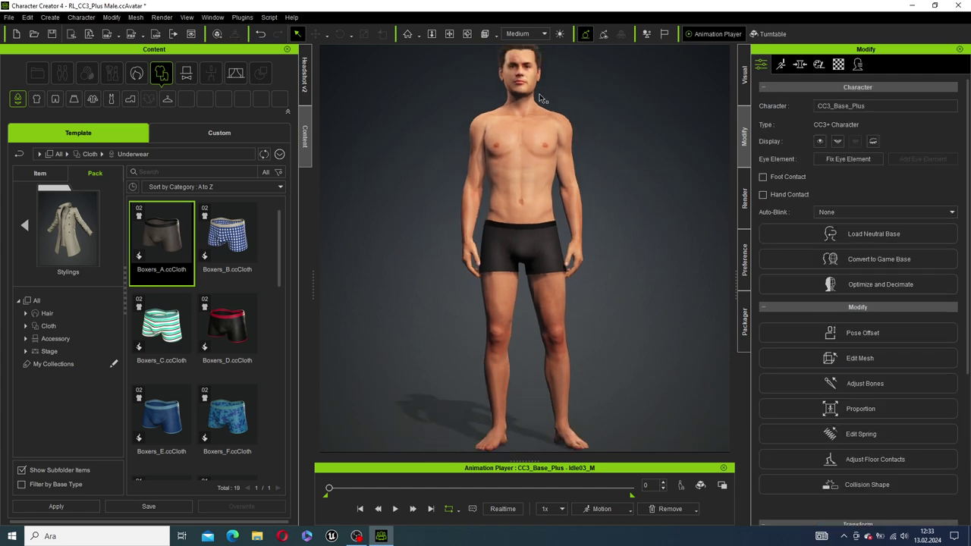
scroll(543, 94, "down", 1)
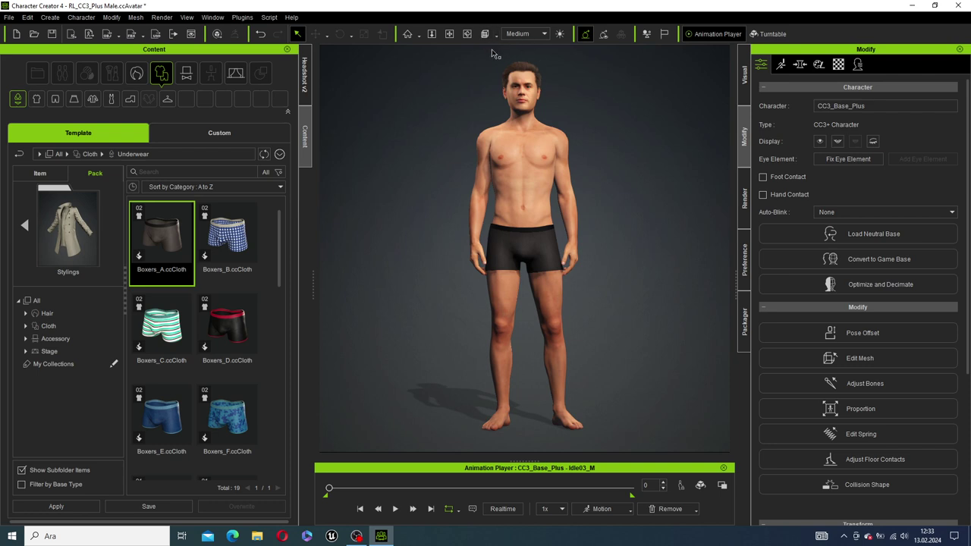
left_click(466, 33)
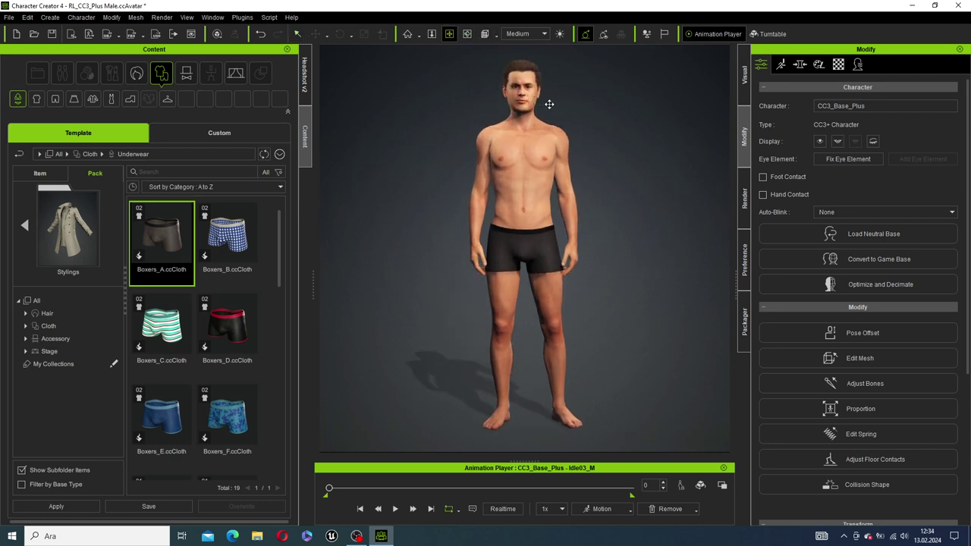
left_click_drag(548, 104, 516, 221)
scroll(498, 223, "up", 3)
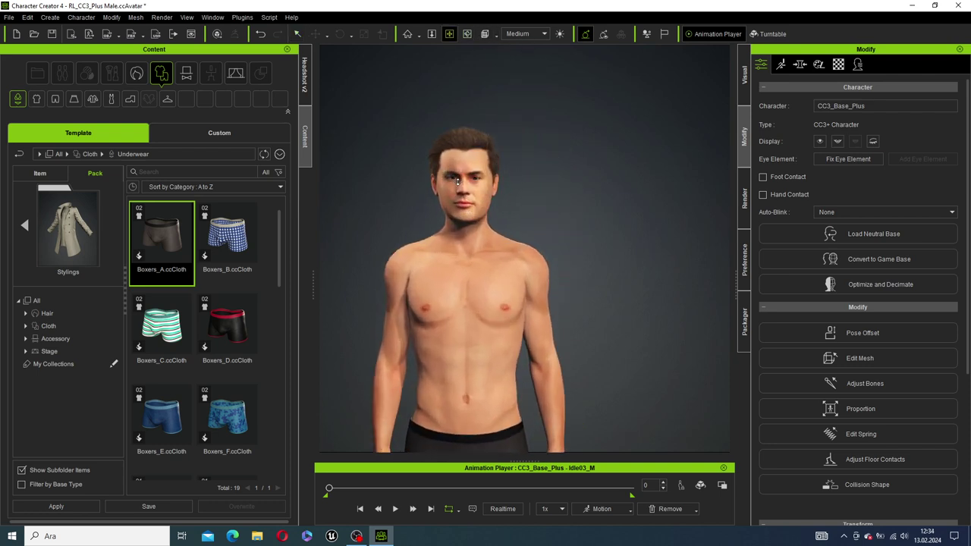
scroll(457, 182, "up", 2)
left_click_drag(406, 189, 496, 184)
Step: Open the Shirts items of the Stylings pack under Cloth and browse to the layered sweaters
left_click(44, 236)
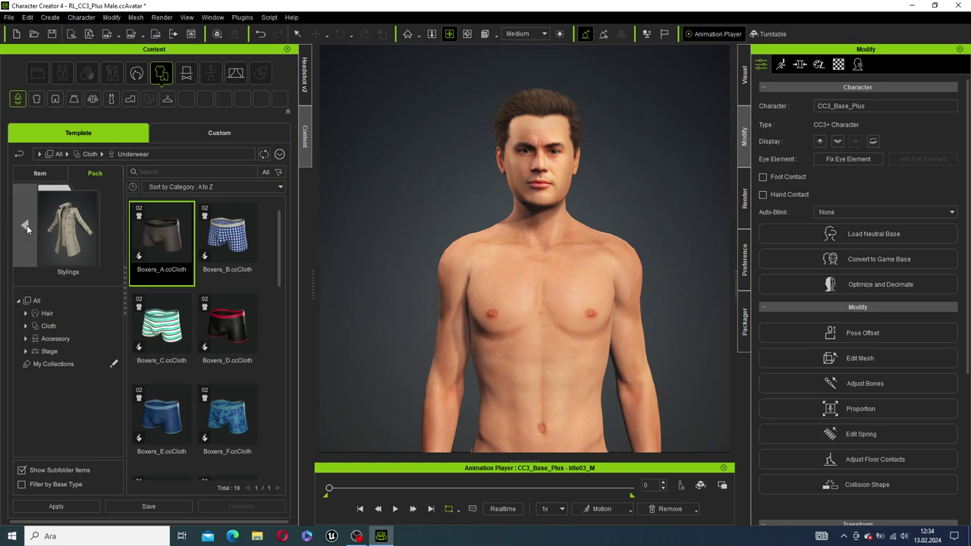
left_click(59, 323)
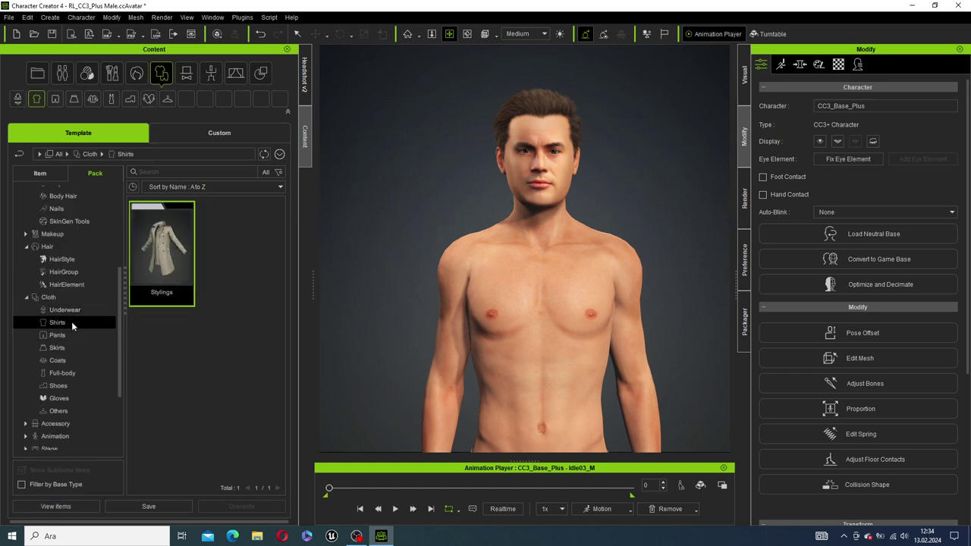
double_click(149, 254)
scroll(156, 258, "down", 2)
left_click_drag(279, 244, 282, 331)
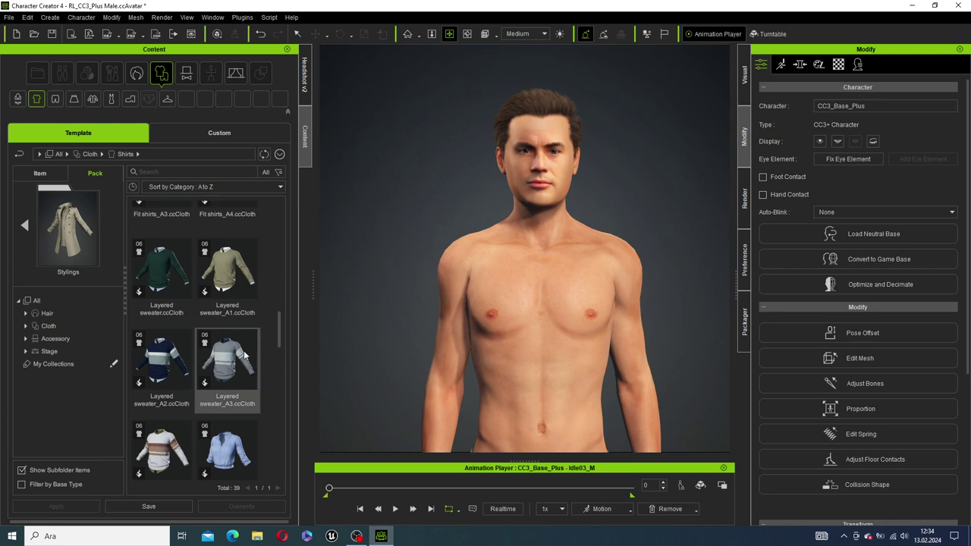
Step: Try the Layered sweater_A4 on the character, preview it in the idle animation, and remove it again
double_click(168, 442)
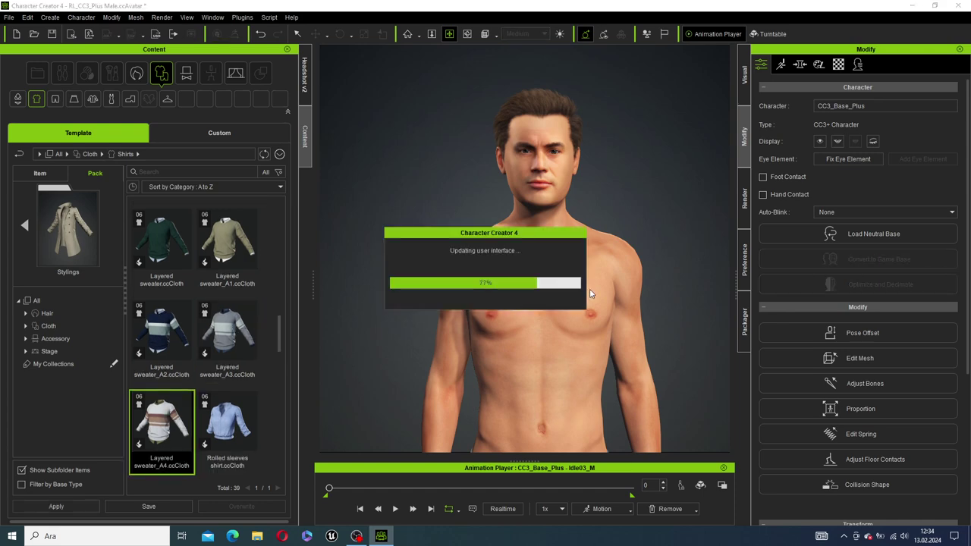
scroll(591, 294, "down", 3)
key("space")
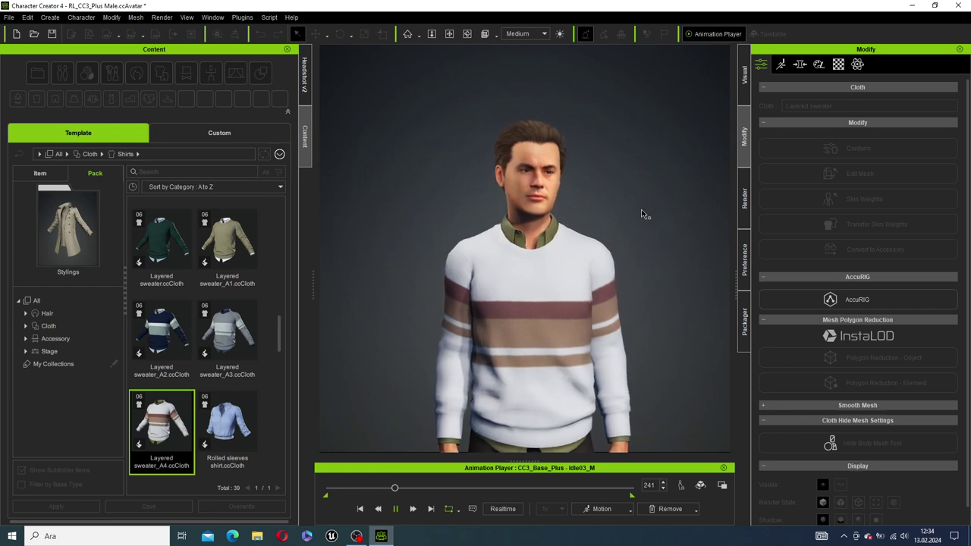
left_click(396, 508)
left_click_drag(430, 489, 328, 489)
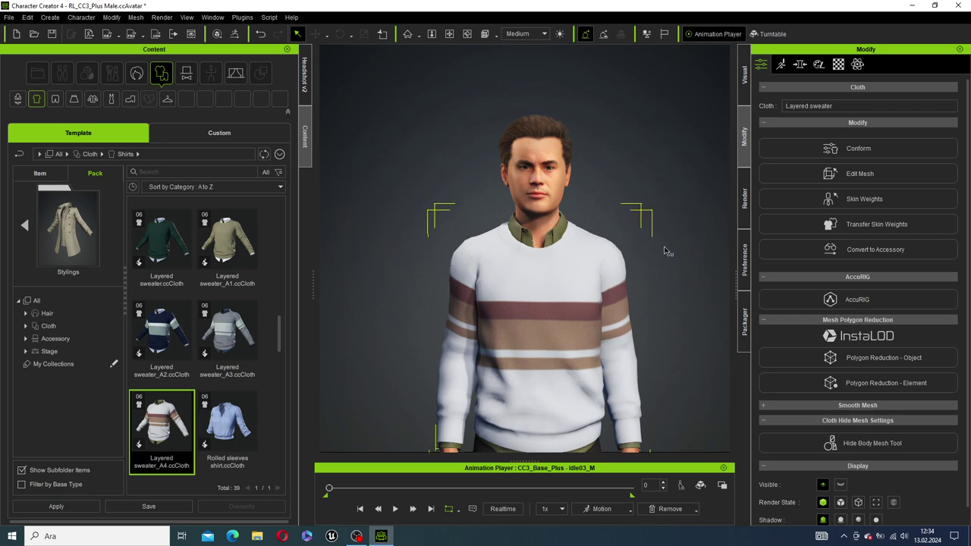
key("Delete")
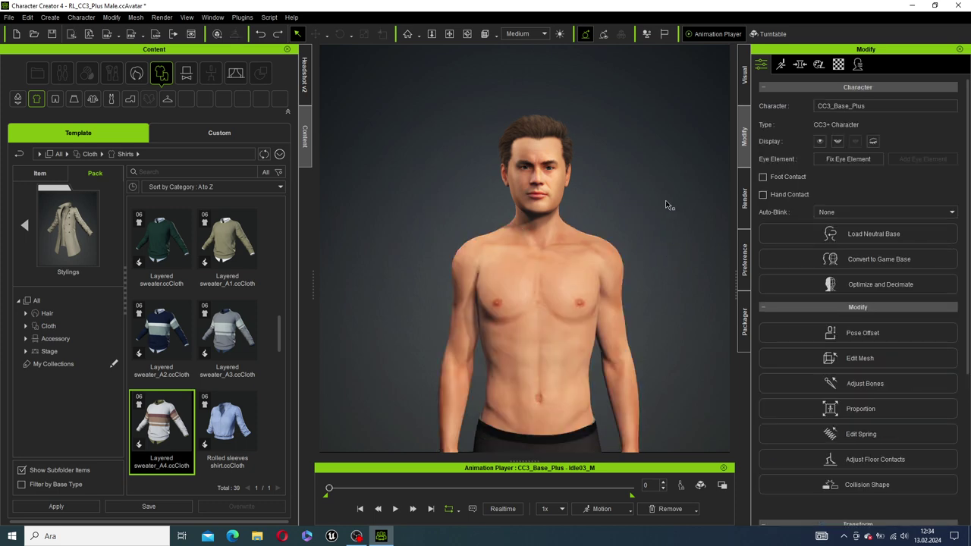
Step: Try the Layered sweater_A2 on the character, cancel its replacement with Layered sweater_A1, and undo the last change
double_click(186, 328)
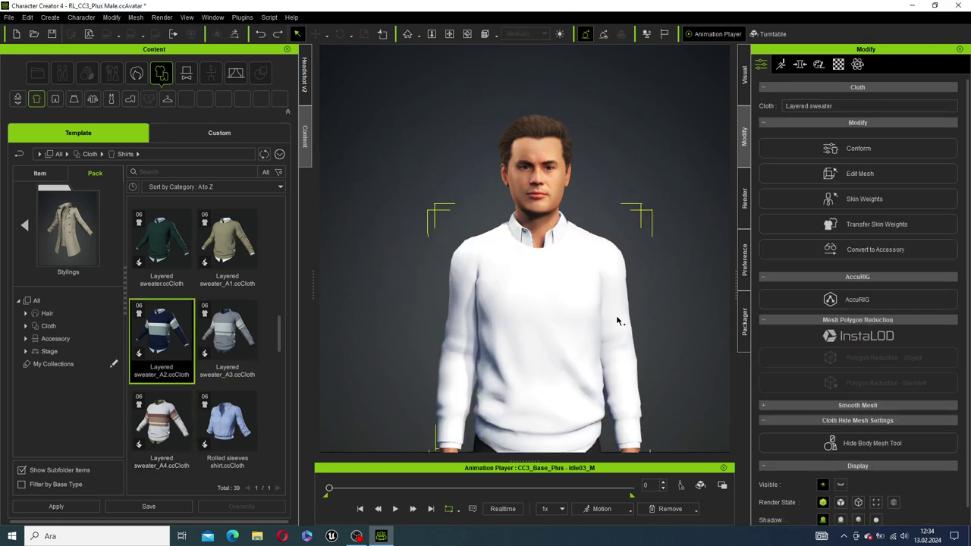
scroll(598, 279, "down", 3)
scroll(231, 408, "down", 1)
scroll(227, 364, "up", 1)
double_click(223, 253)
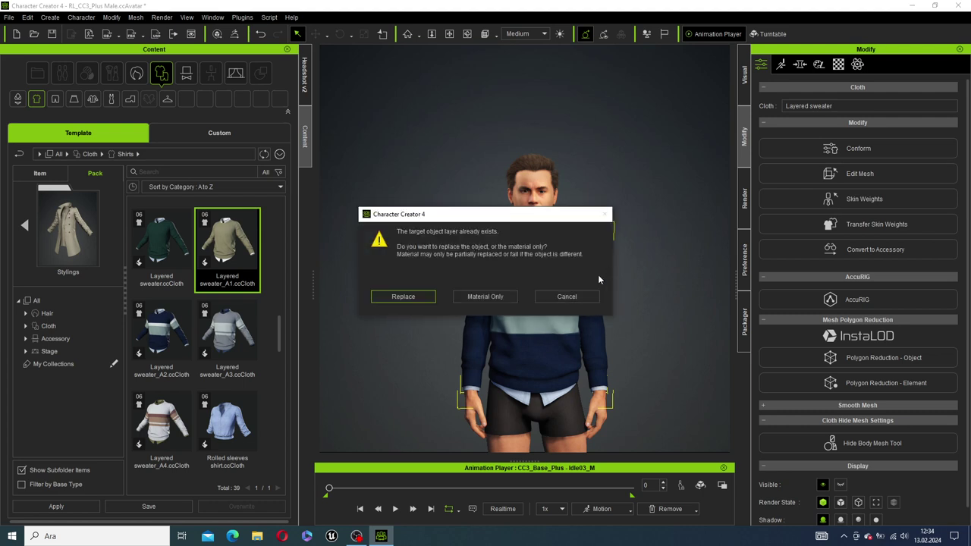
left_click(567, 297)
key("ctrl+z")
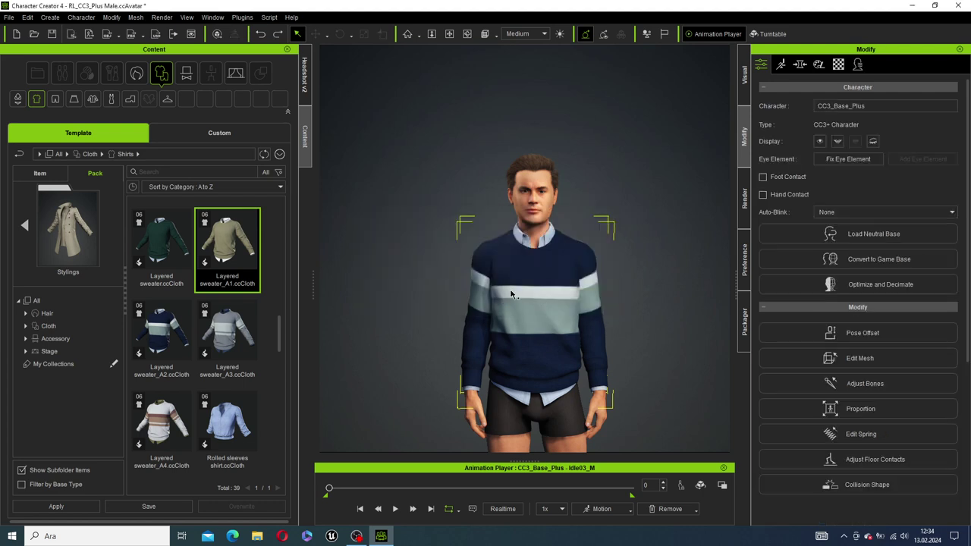
Step: Try the Layered sweater_A1 and the plain green Layered sweater on the character, undoing the last one
double_click(200, 241)
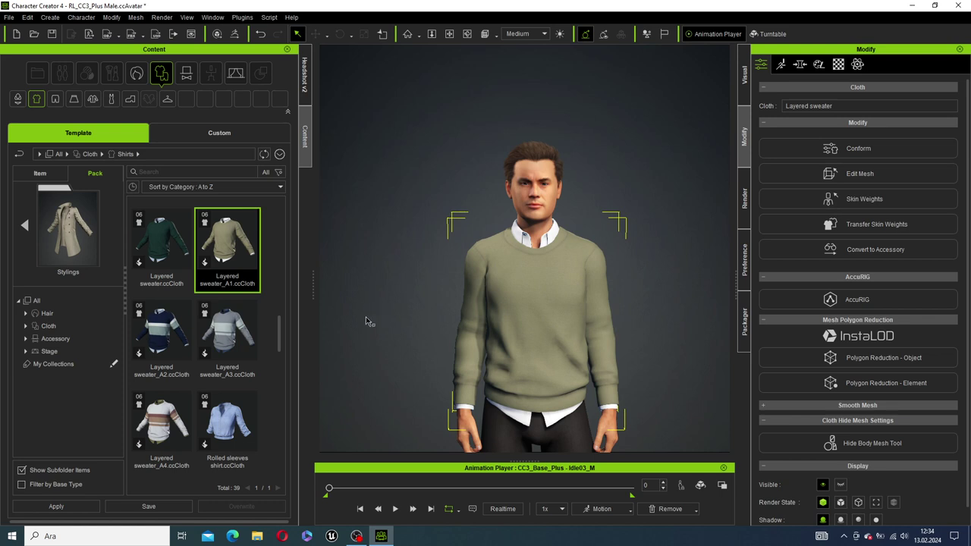
double_click(173, 240)
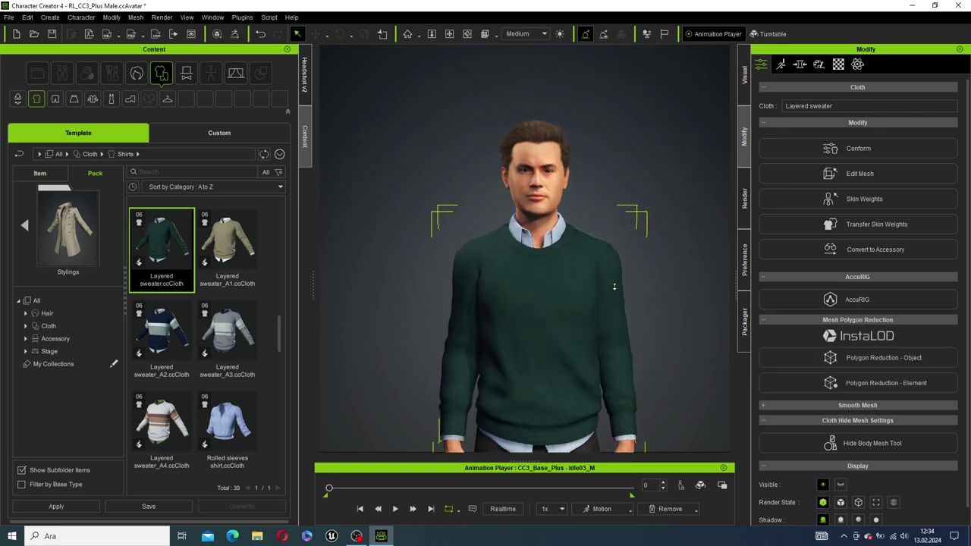
key("ctrl+z")
scroll(188, 345, "up", 1)
Step: Dress the character in the striped navy Layered sweater_A2
double_click(174, 457)
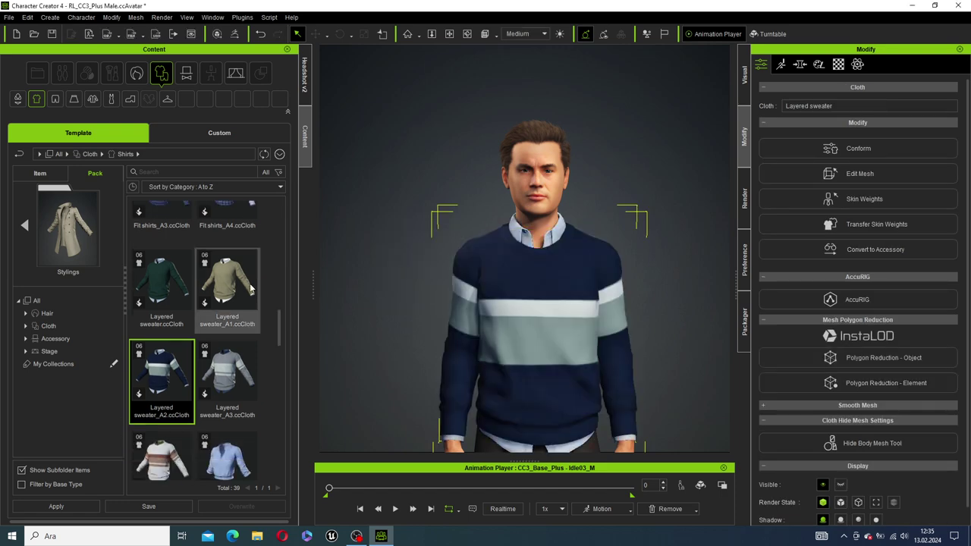
scroll(227, 333, "down", 1)
Step: Browse the Shoes, Full-body, Coats and Skirts categories under Cloth, looking at the Coats items of the Stylings pack
left_click(74, 271)
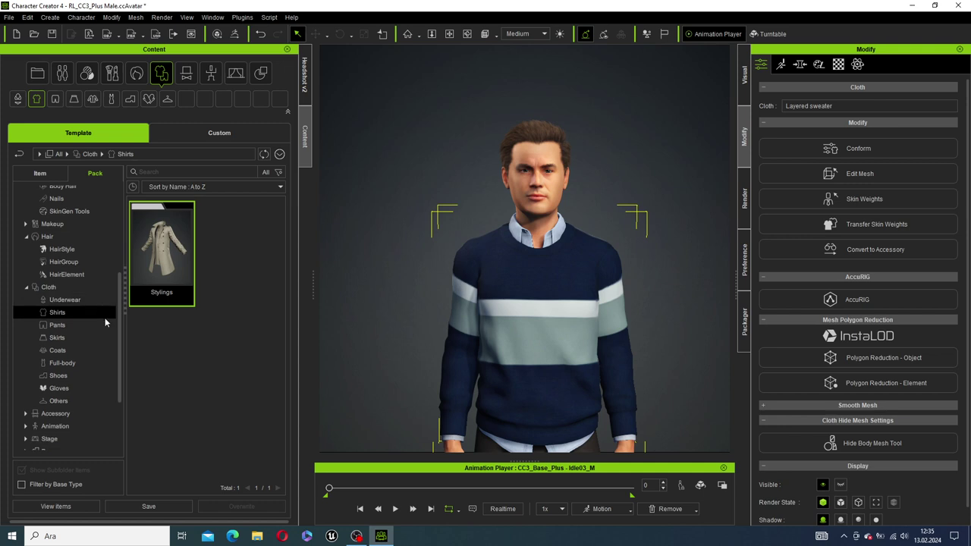
scroll(72, 318, "down", 1)
left_click(65, 346)
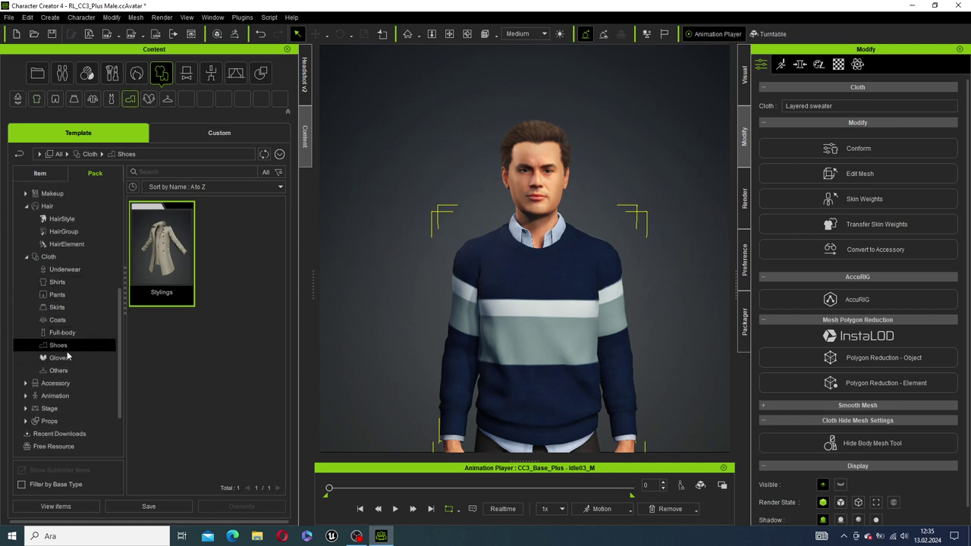
left_click(65, 334)
left_click(75, 317)
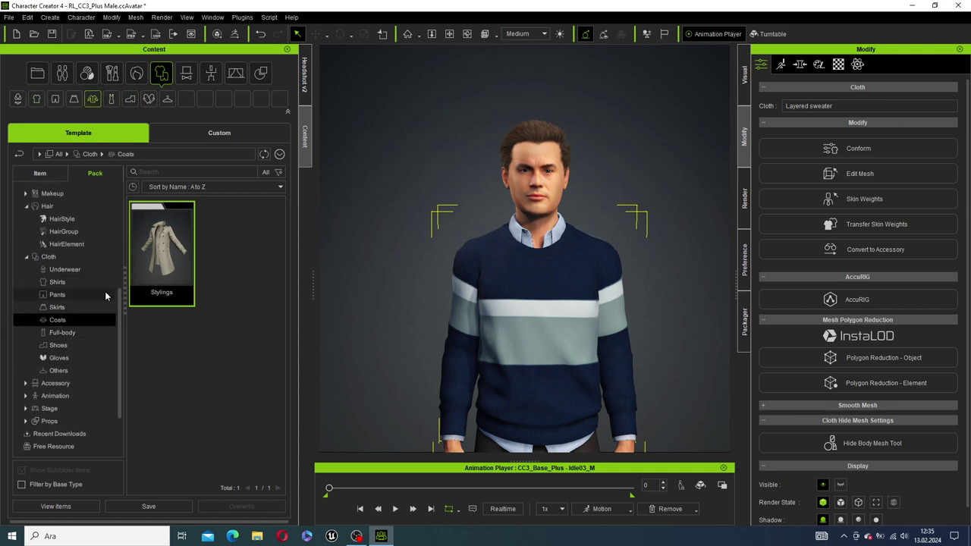
double_click(178, 277)
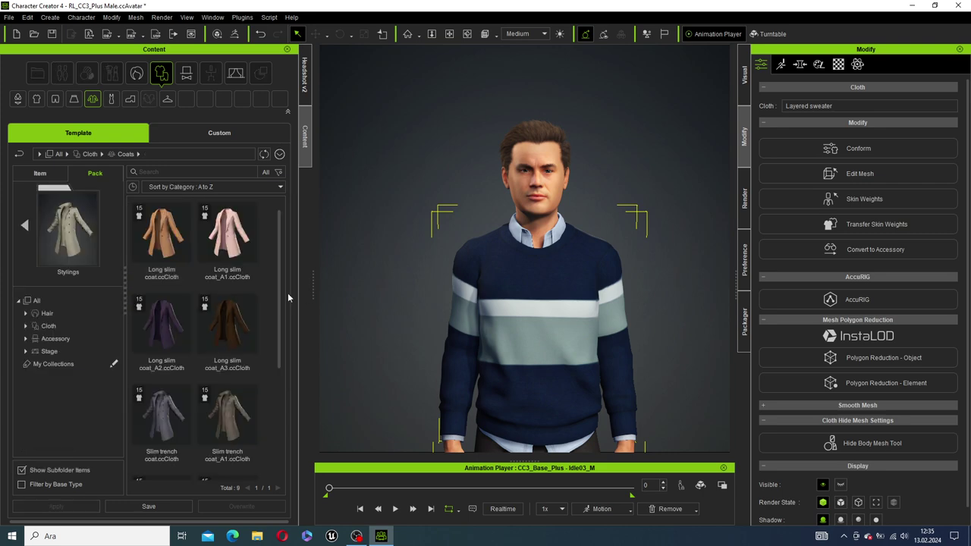
left_click(21, 219)
left_click(57, 308)
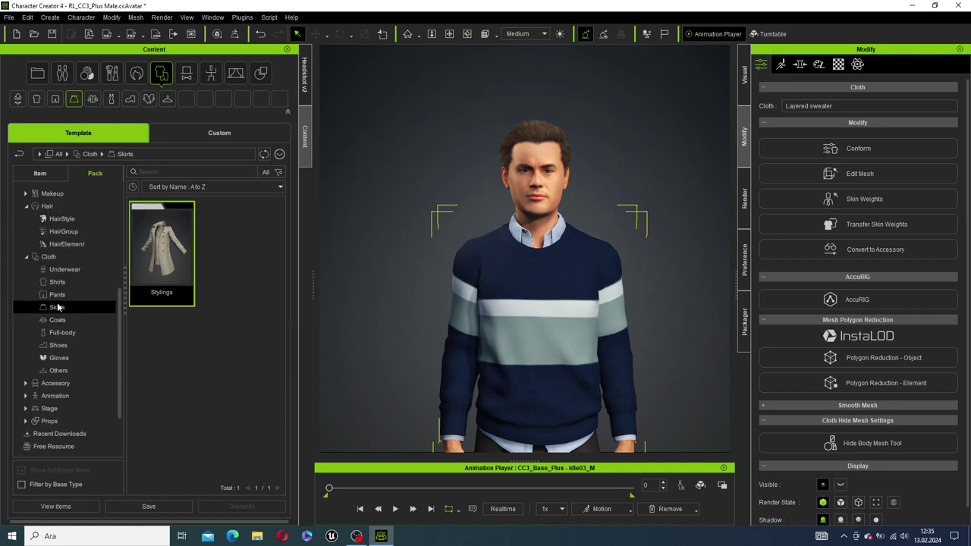
Step: Apply Slim fit pants_A2 from the Pants items of the Stylings pack to the character
left_click(58, 295)
double_click(199, 264)
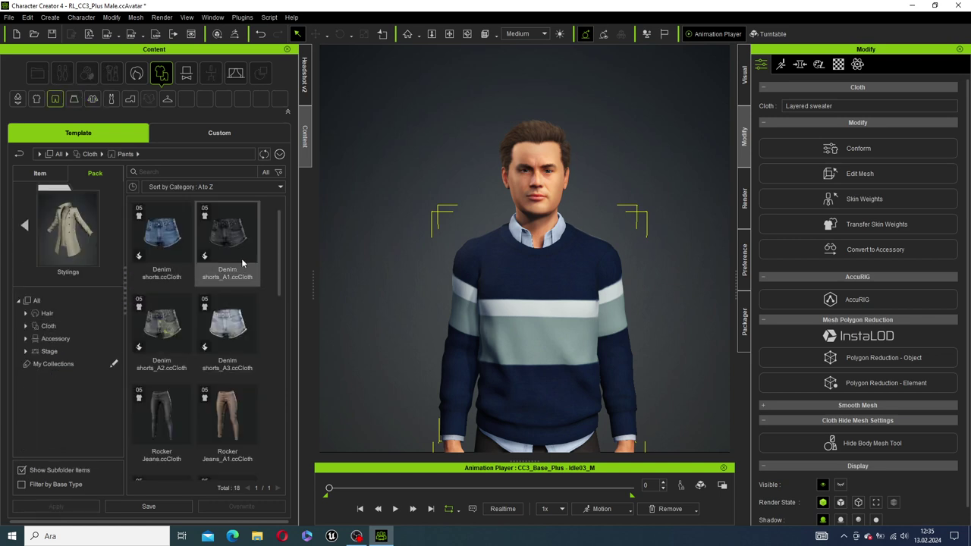
scroll(244, 319, "down", 2)
scroll(245, 332, "down", 3)
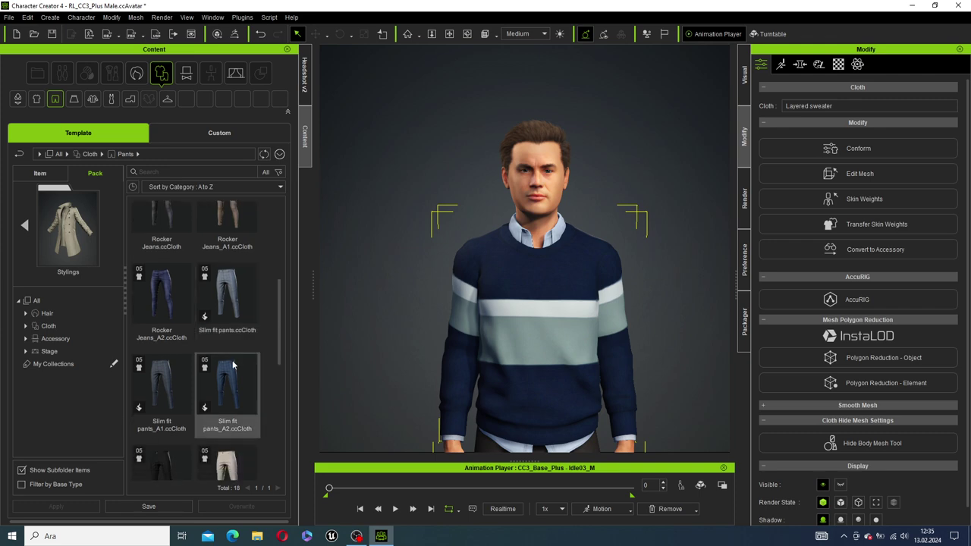
scroll(245, 363, "up", 1)
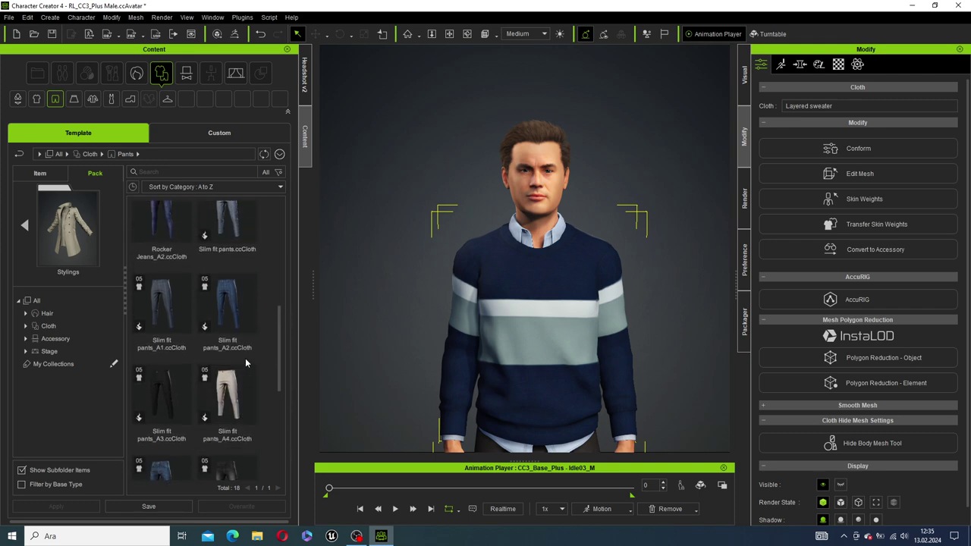
double_click(237, 322)
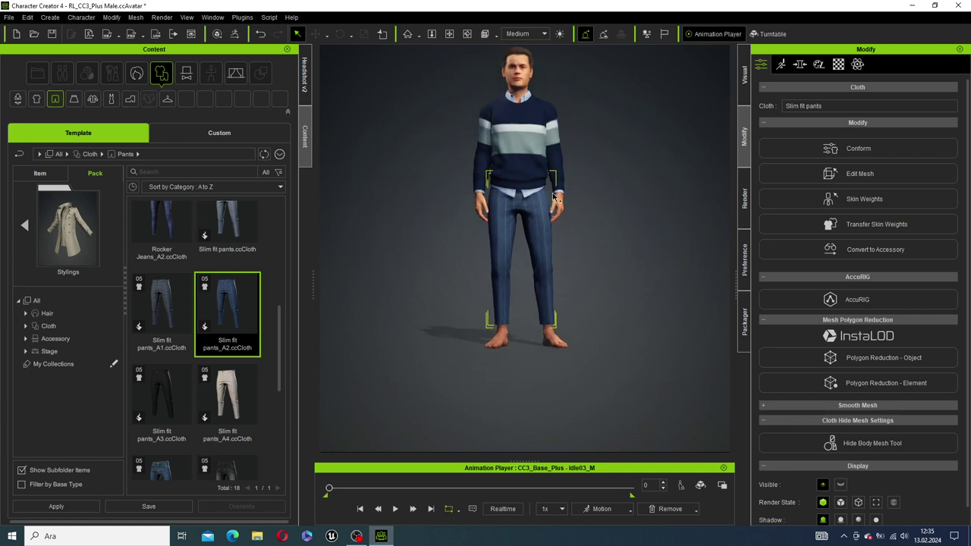
Step: Dress the character in the brown Long slim coat_A3 from the Coats items of the Stylings pack and check its fit
left_click(24, 227)
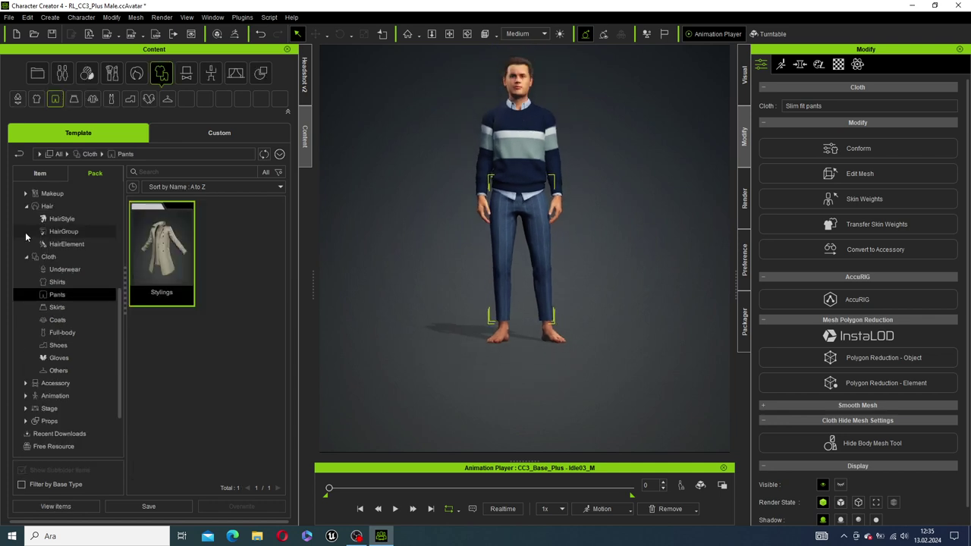
left_click(60, 307)
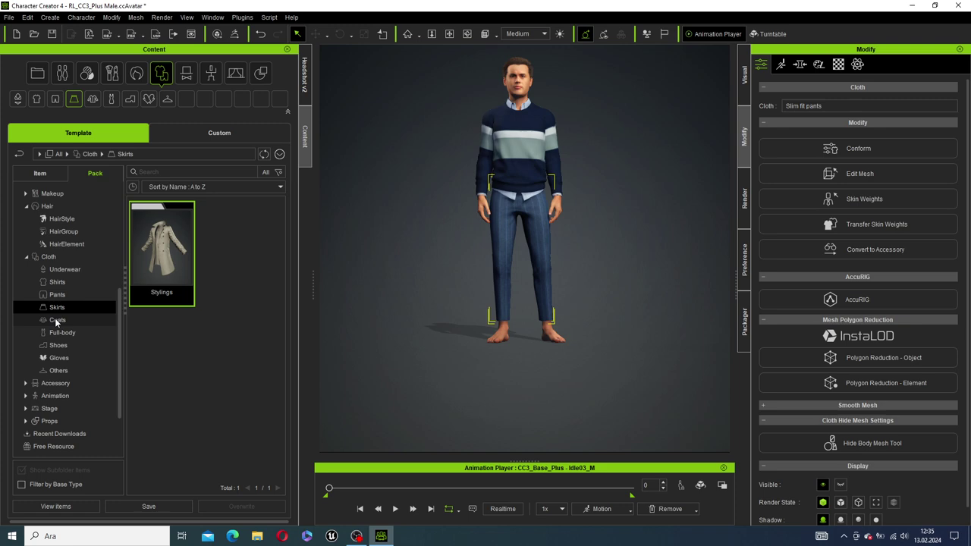
left_click(57, 320)
scroll(520, 107, "up", 3)
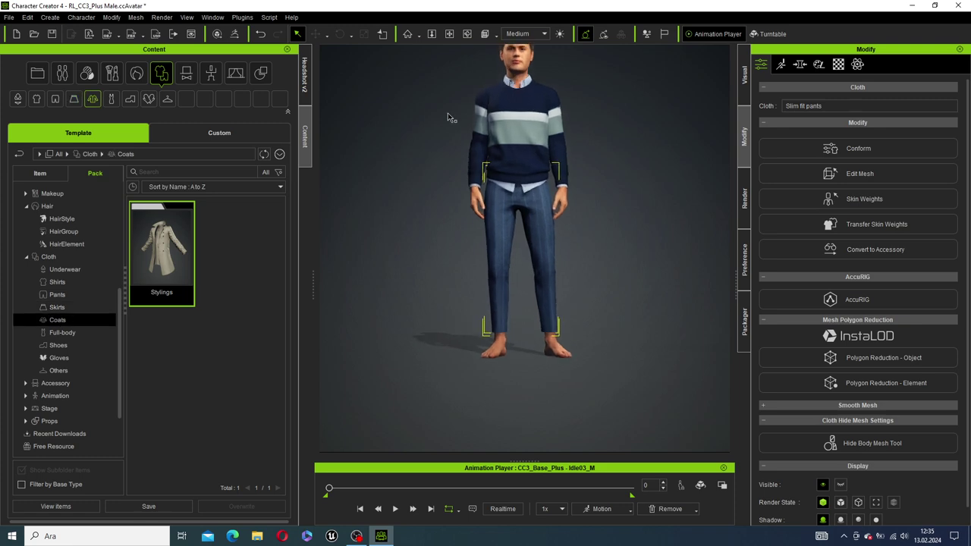
double_click(185, 232)
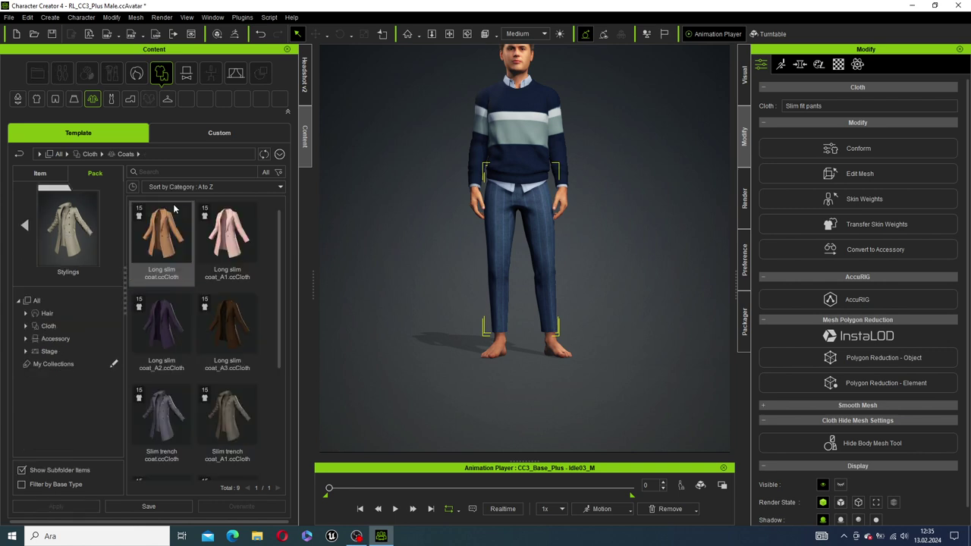
double_click(239, 314)
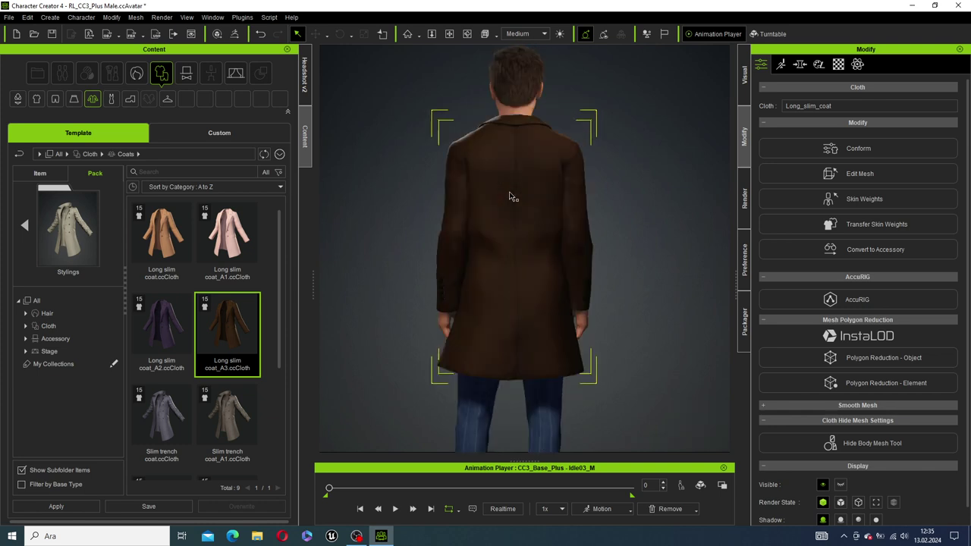
left_click(548, 99)
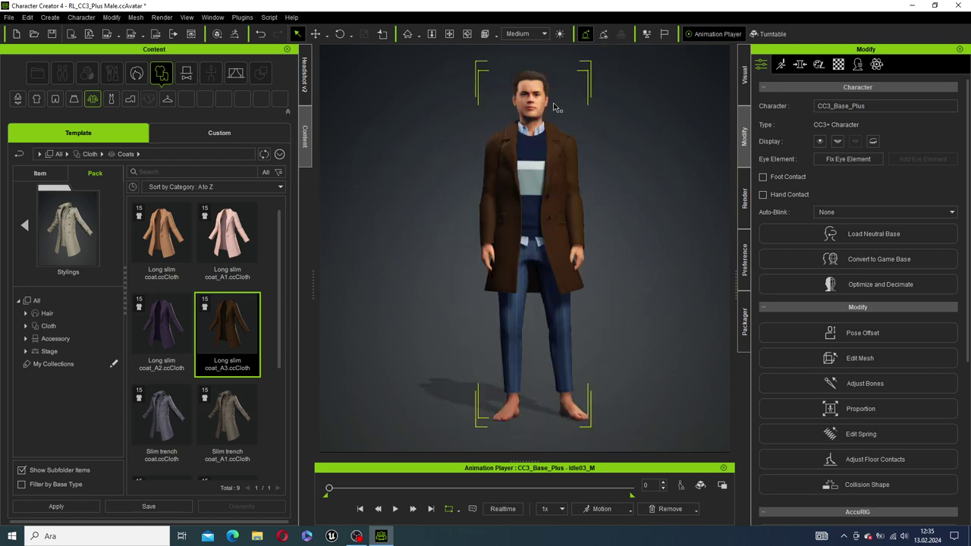
scroll(525, 77, "up", 1)
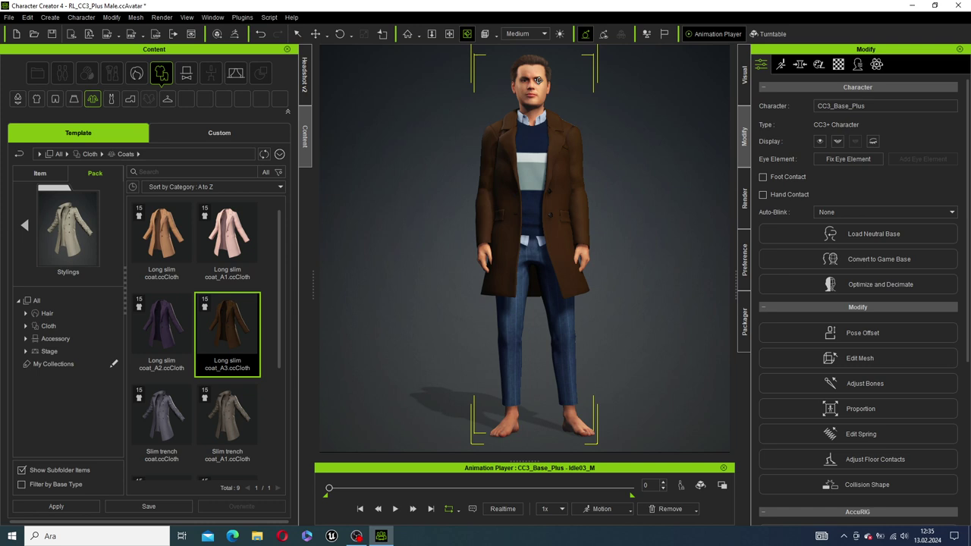
scroll(542, 91, "up", 5)
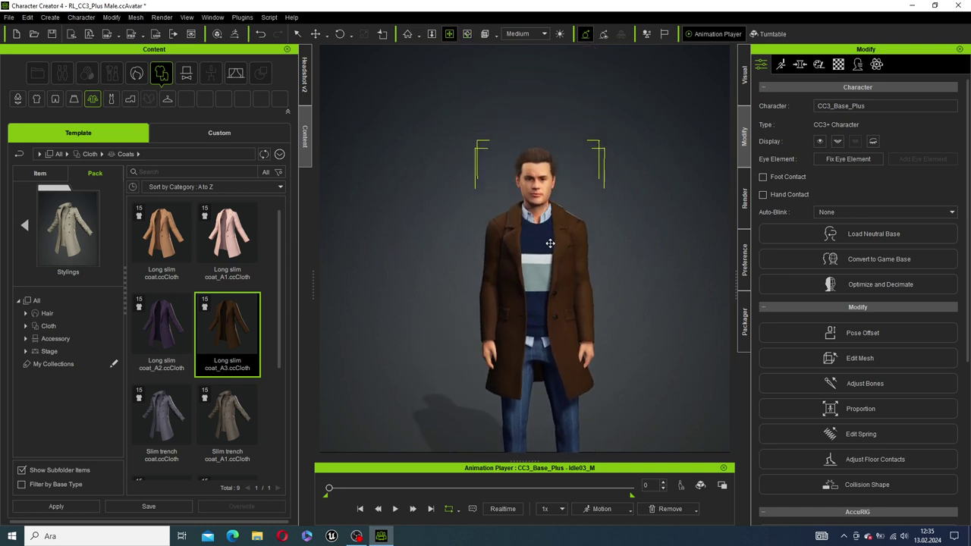
scroll(570, 252, "up", 6)
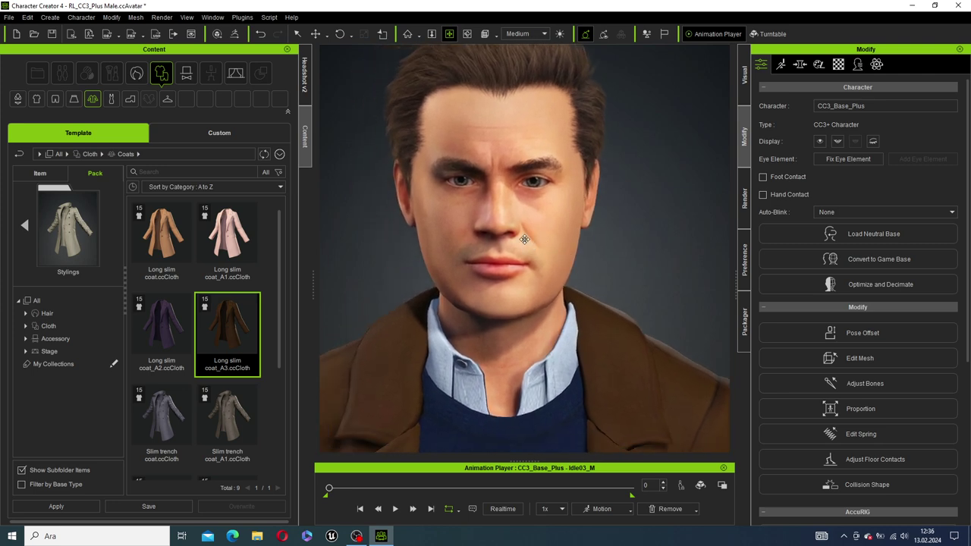
scroll(529, 252, "down", 5)
Step: Put Boots_F from the Shoes items of the Stylings pack on the character
left_click(44, 245)
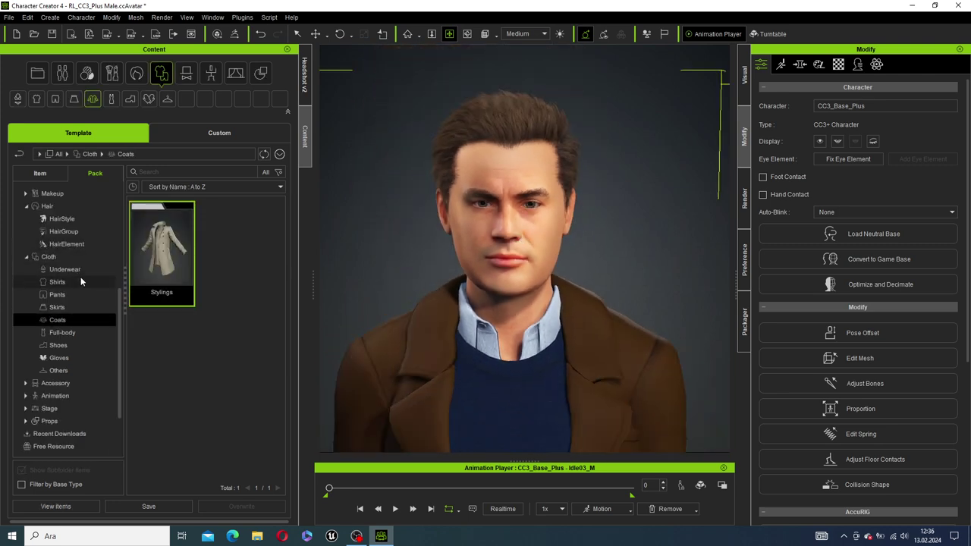
scroll(66, 334, "down", 2)
left_click(57, 314)
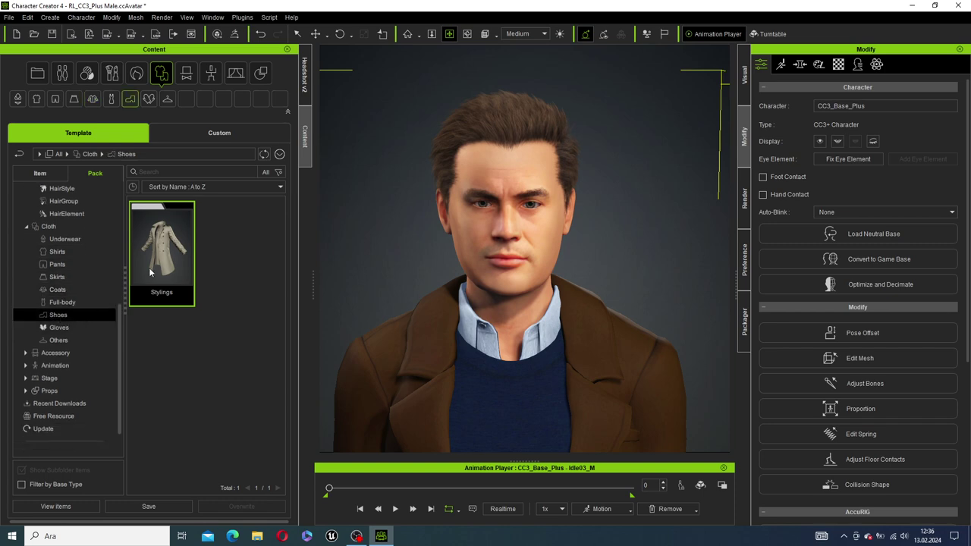
scroll(181, 294, "down", 2)
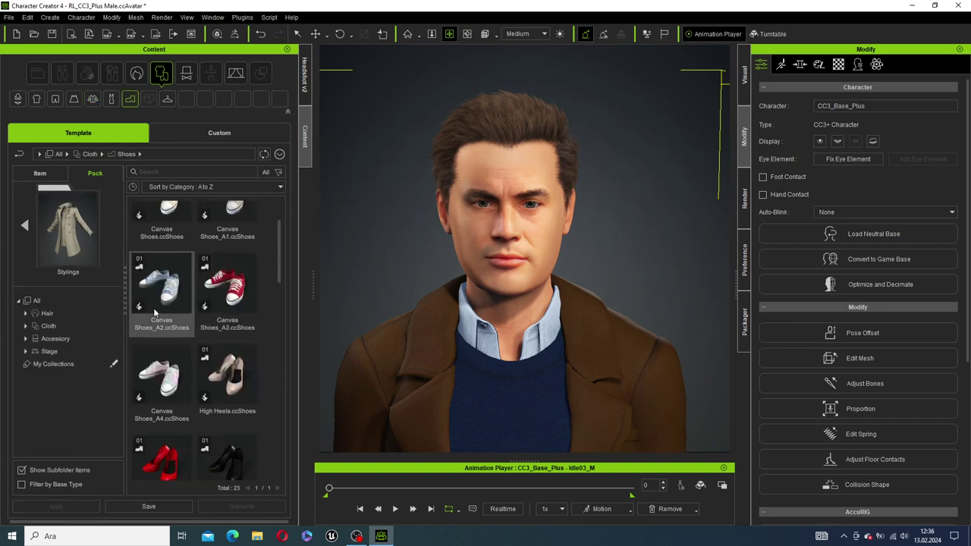
scroll(181, 294, "down", 6)
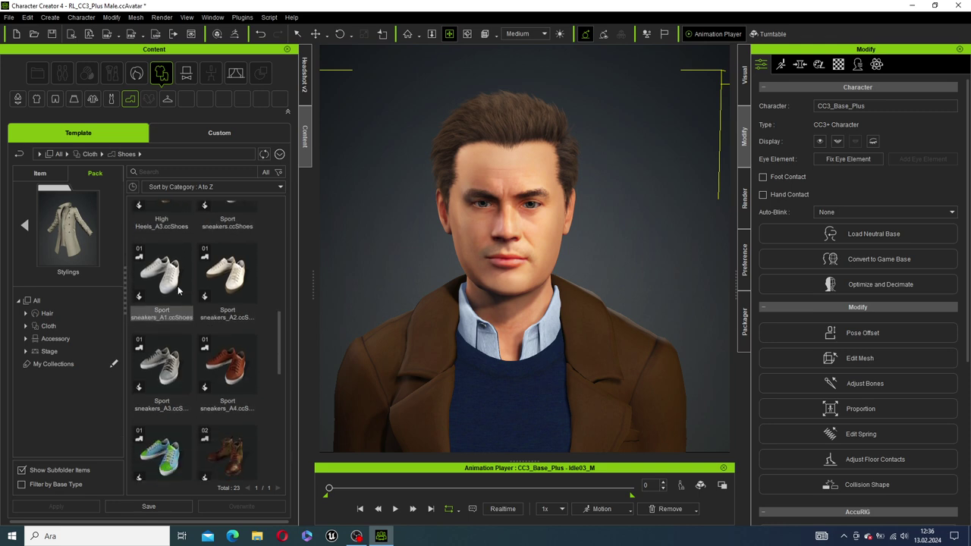
scroll(175, 289, "down", 4)
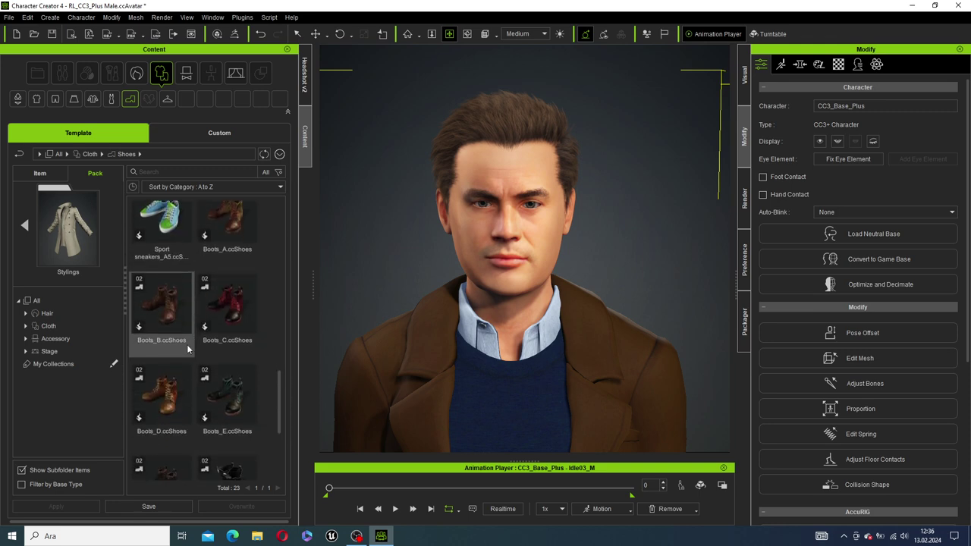
double_click(172, 428)
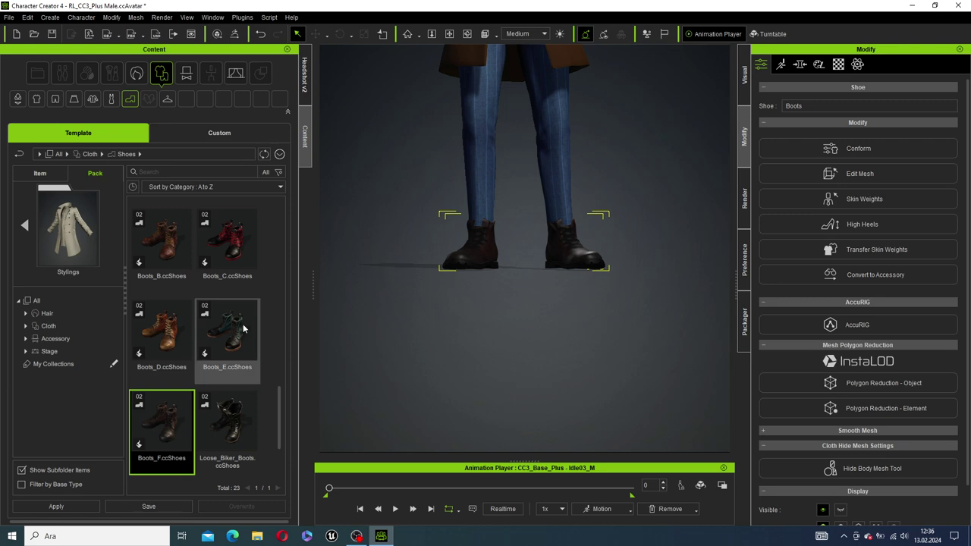
Step: Swap the character's footwear for the brown Boots_D and frame the whole character
double_click(168, 335)
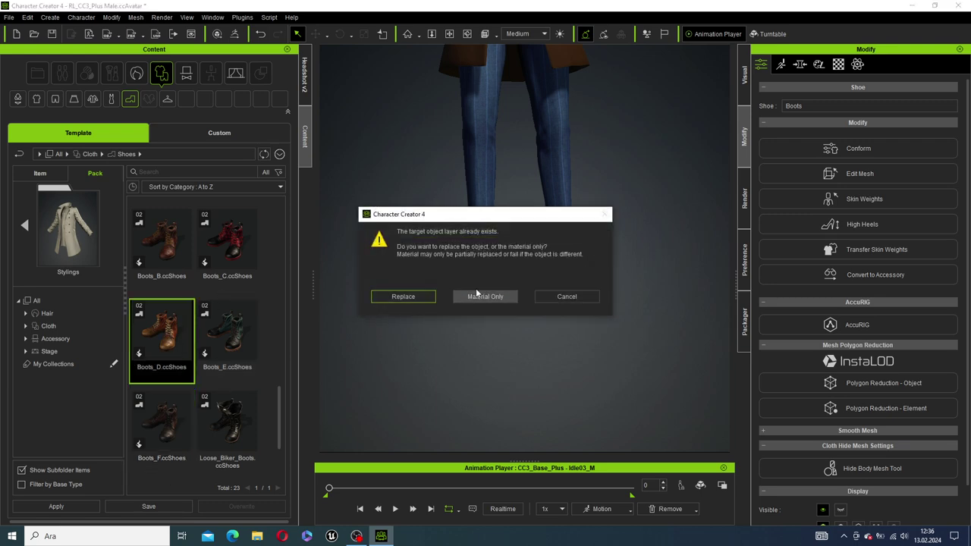
left_click(565, 299)
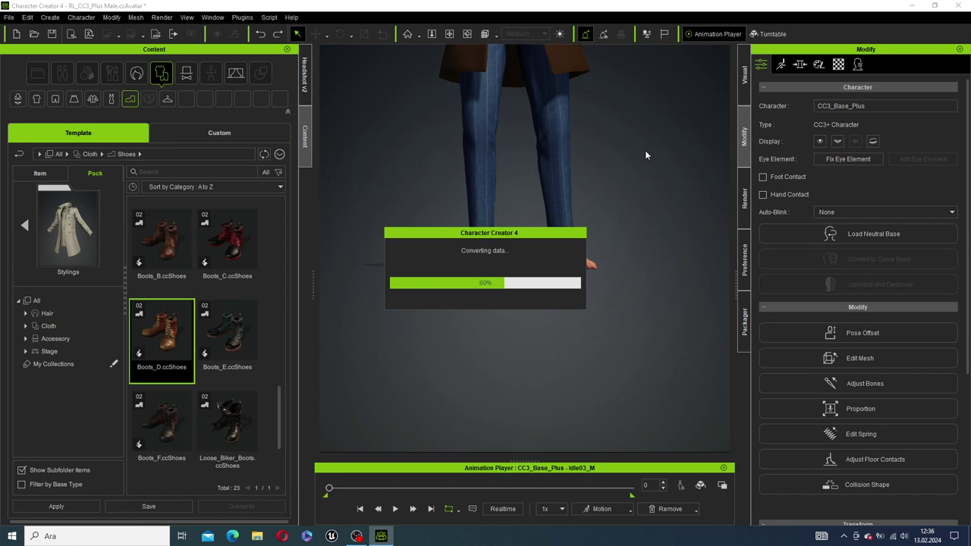
scroll(553, 162, "down", 5)
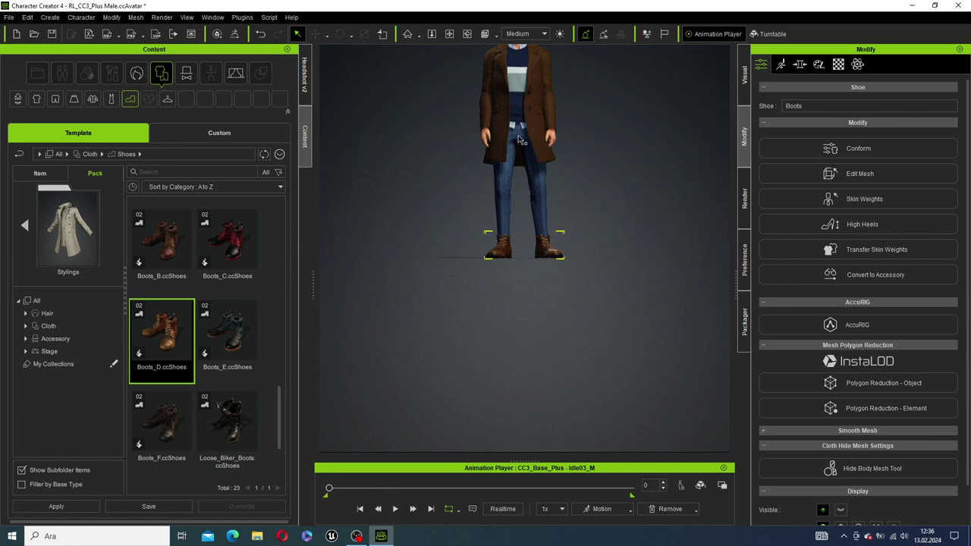
left_click(564, 124)
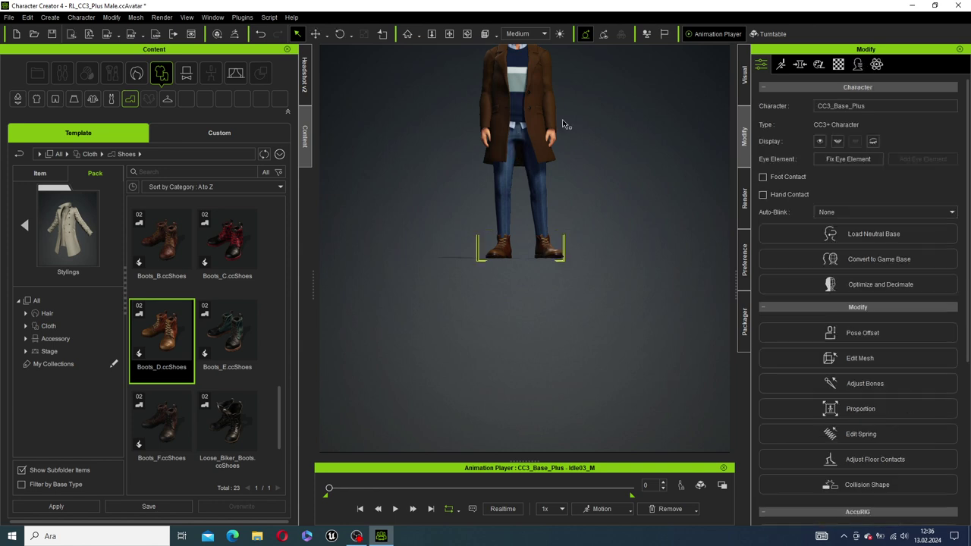
key("f")
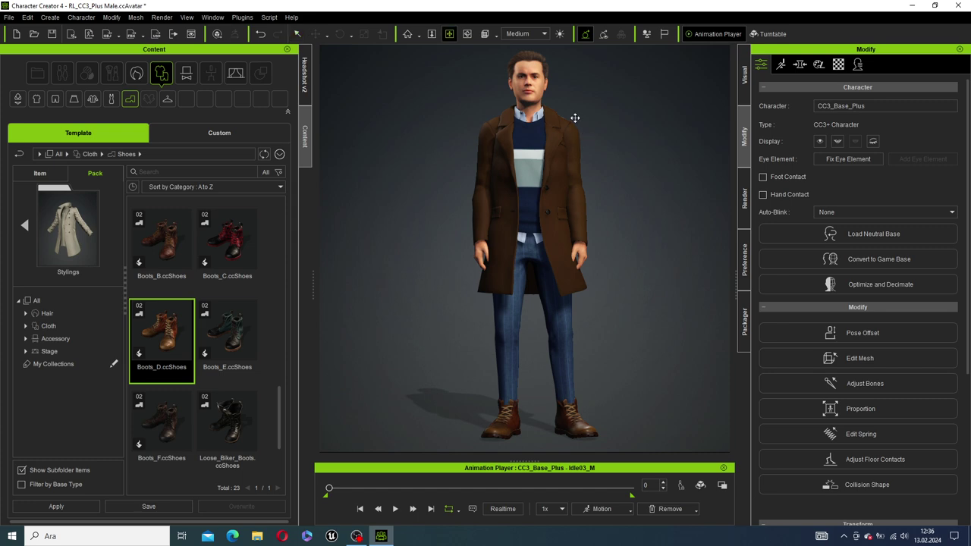
Step: Load the male Walk_M motion on the character and play the animation
scroll(508, 225, "up", 5)
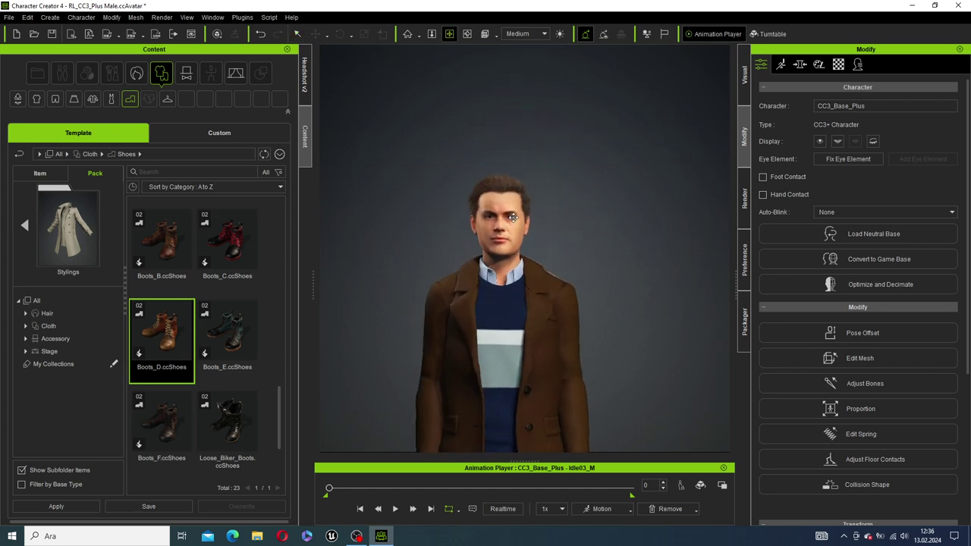
scroll(522, 189, "down", 5)
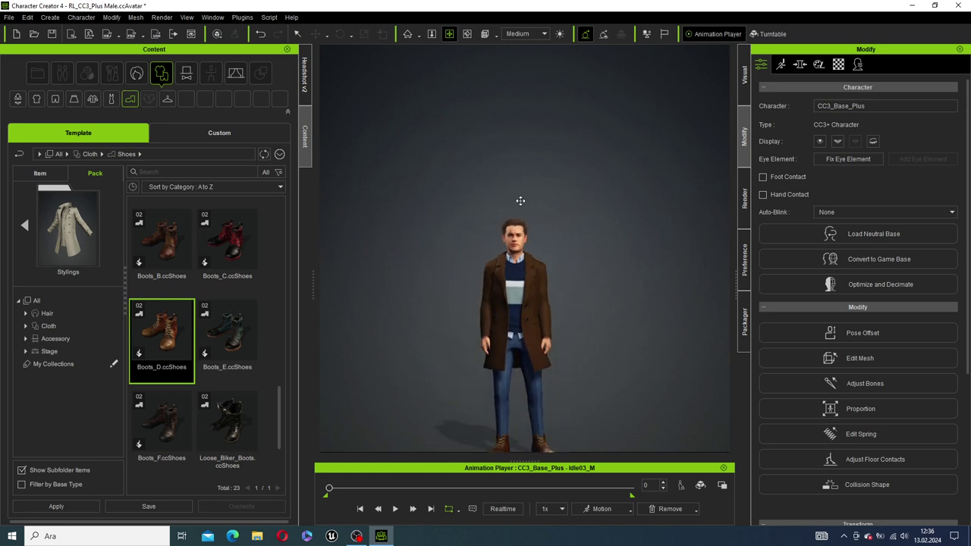
middle_click_drag(529, 304, 552, 216)
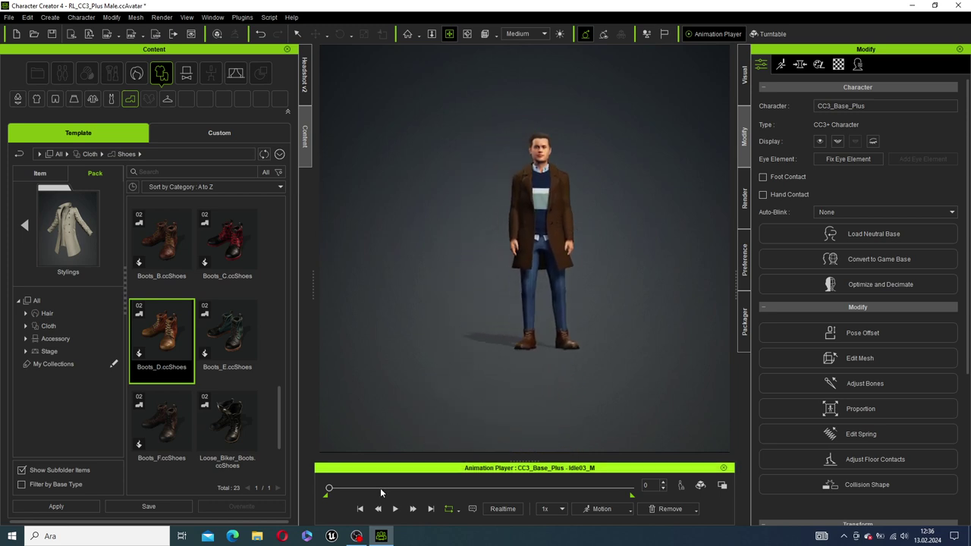
scroll(675, 191, "up", 3)
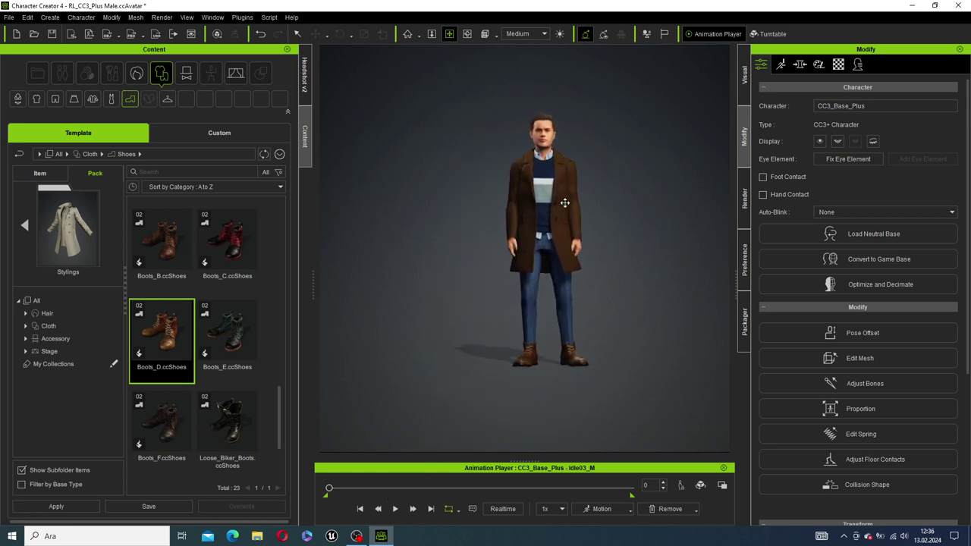
left_click(629, 510)
mouse_move(639, 344)
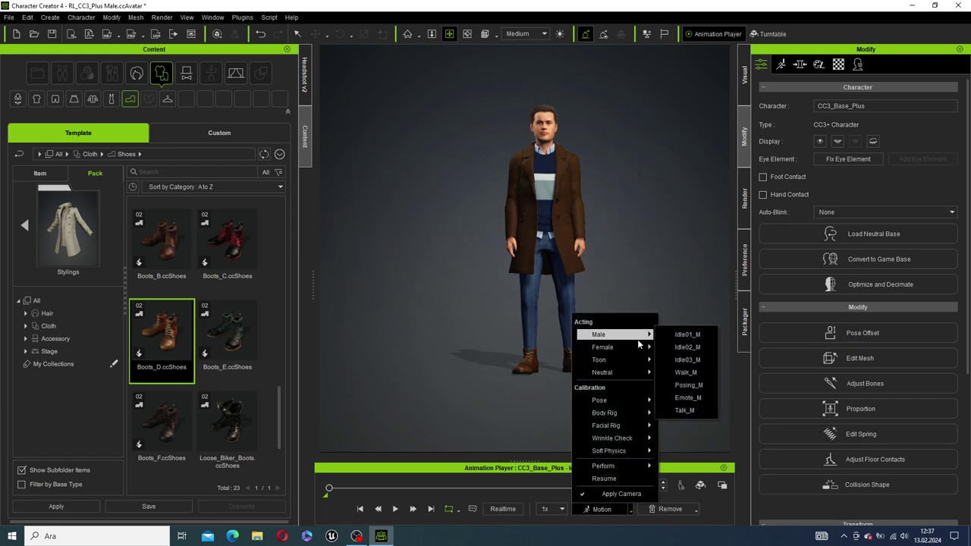
left_click(683, 376)
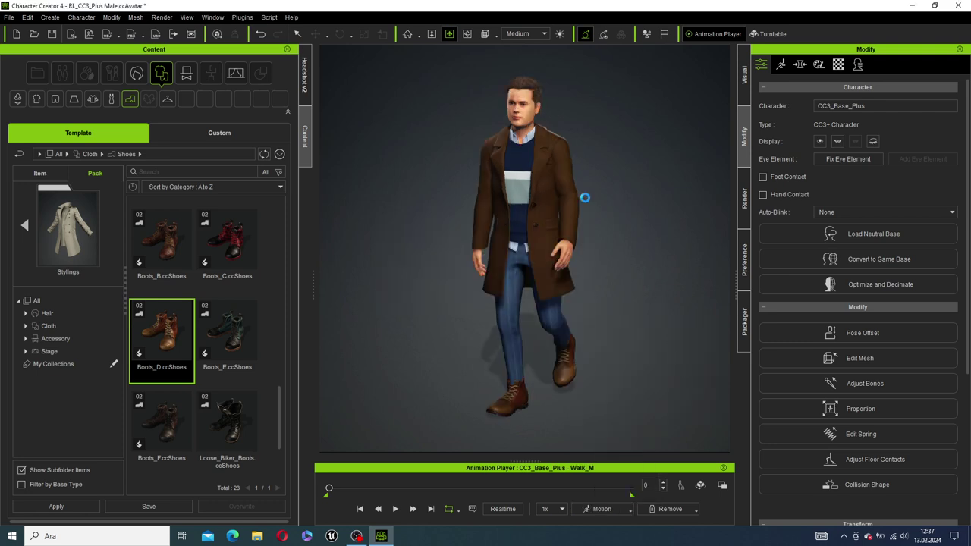
left_click(396, 509)
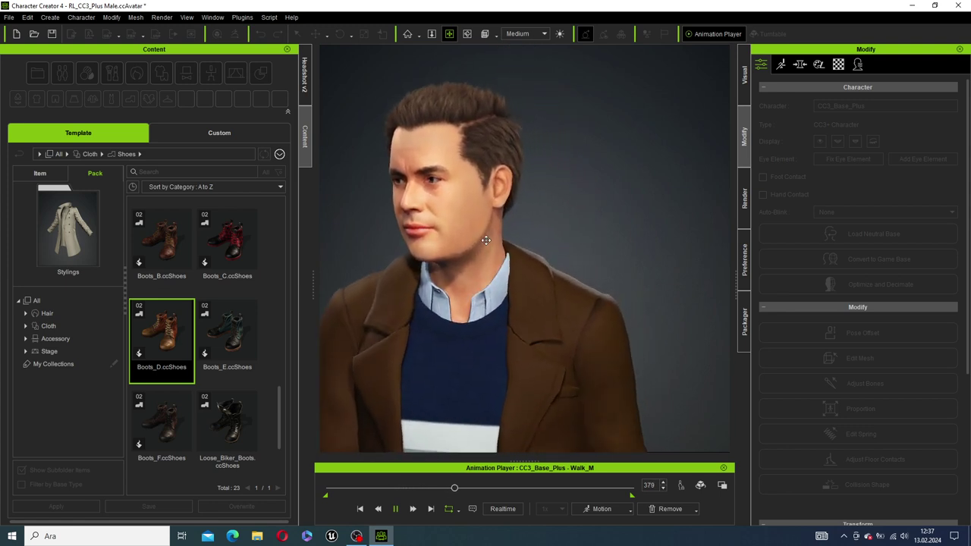
Step: Examine the character's face, hair and layered clothing while the walk animation plays, and pause the playback
right_click_drag(488, 219, 546, 234)
scroll(557, 211, "up", 6)
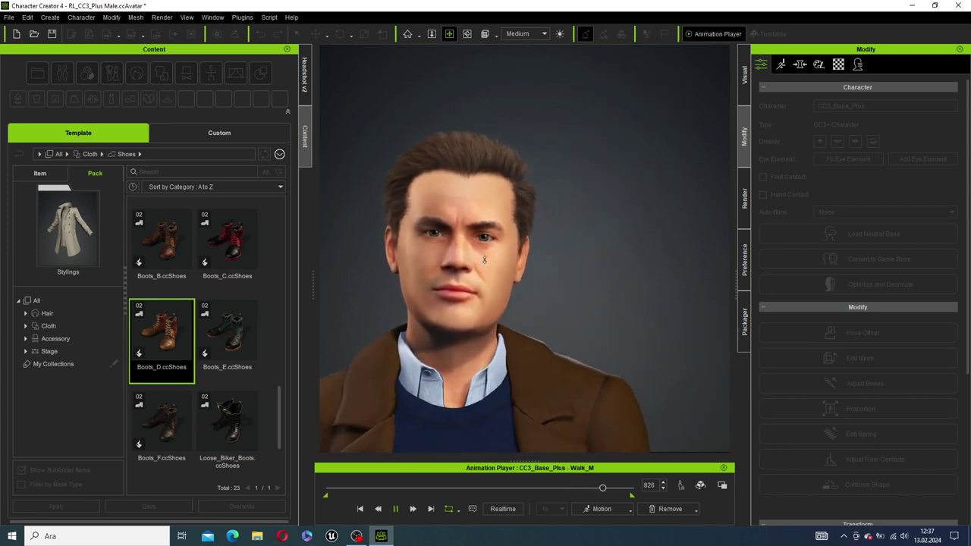
scroll(484, 259, "up", 3)
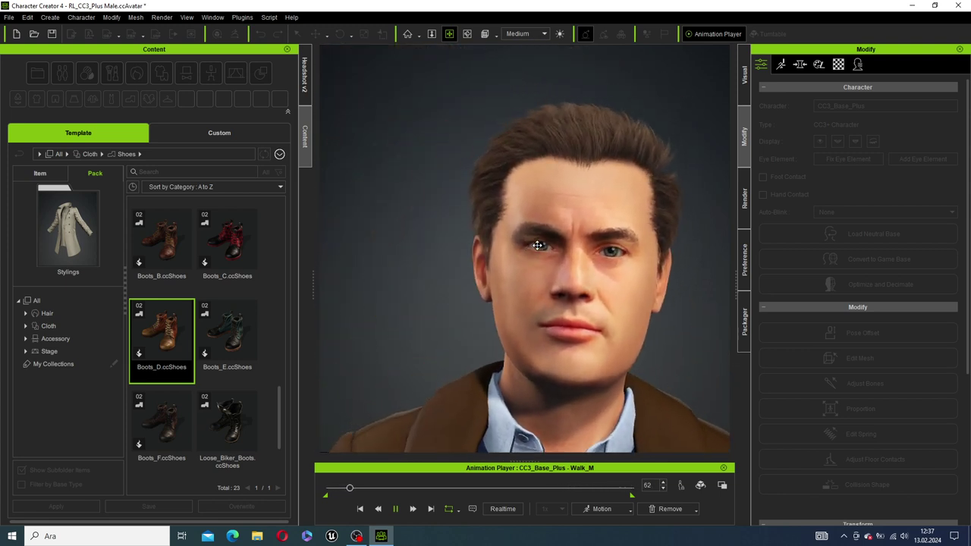
scroll(650, 250, "down", 3)
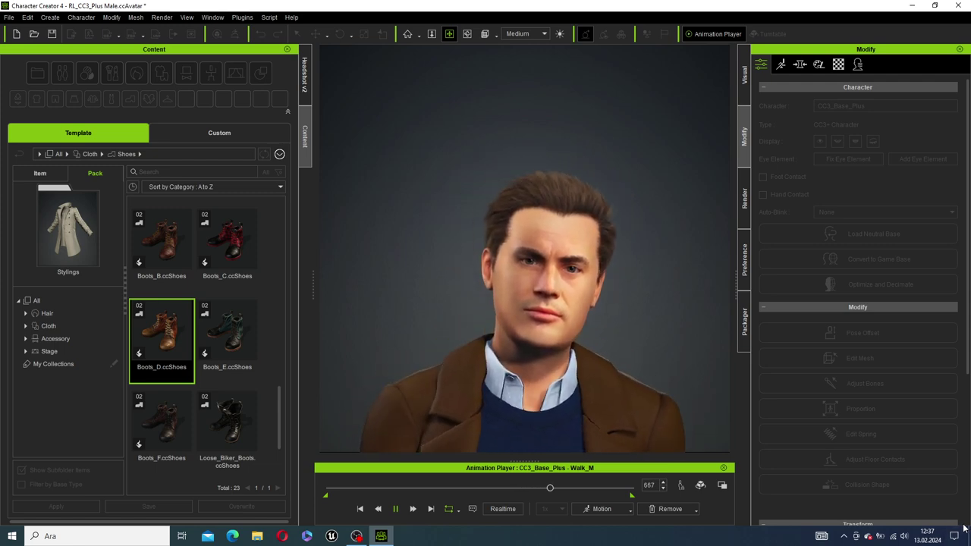
scroll(502, 300, "down", 3)
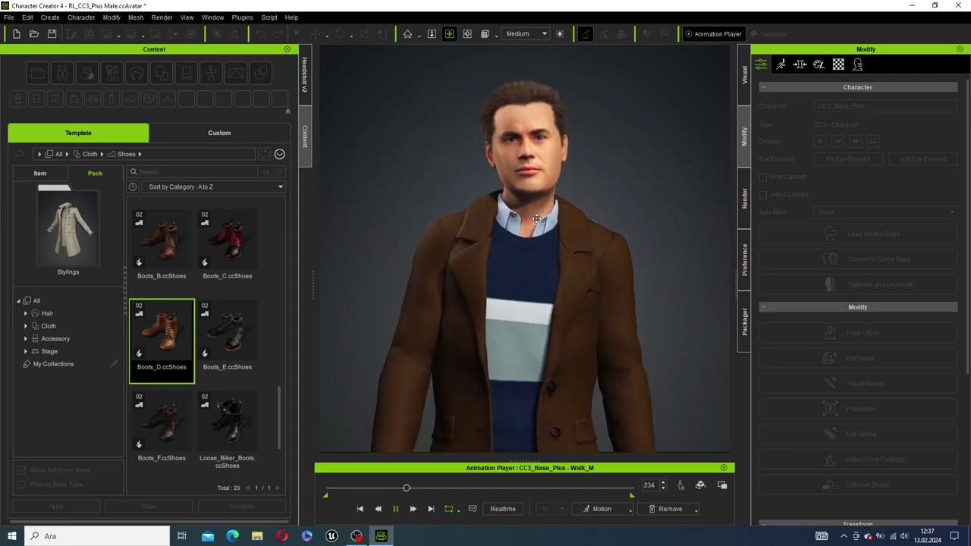
scroll(548, 451, "down", 3)
scroll(548, 451, "down", 2)
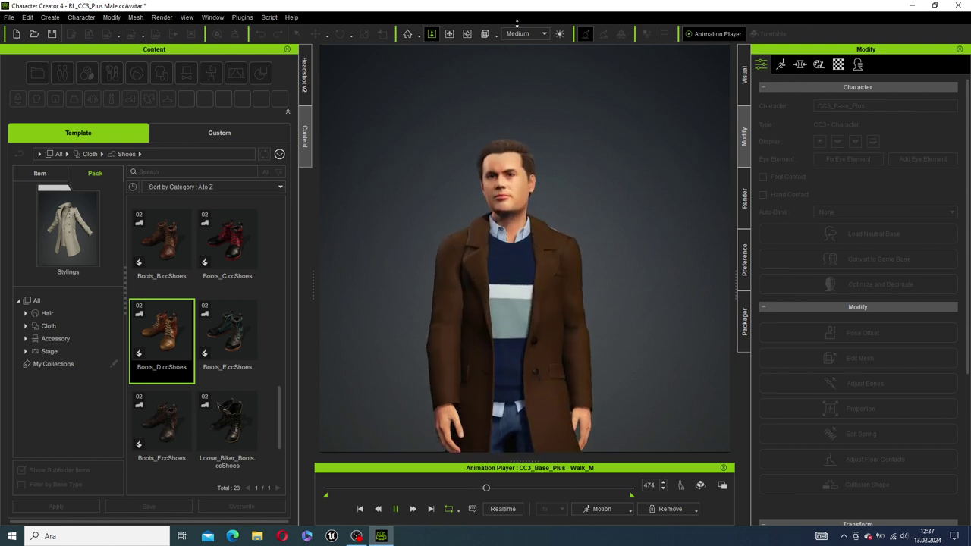
middle_click_drag(521, 144, 521, 306)
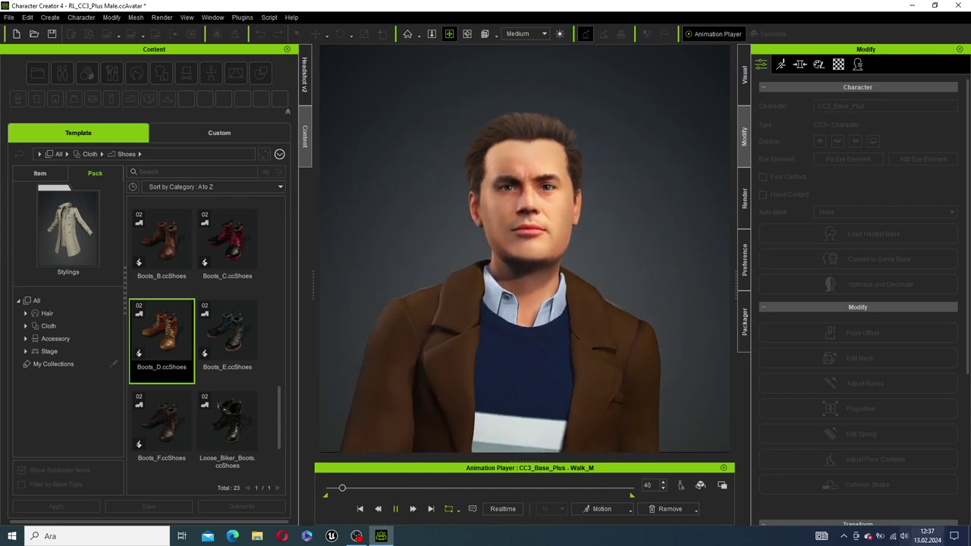
left_click(397, 509)
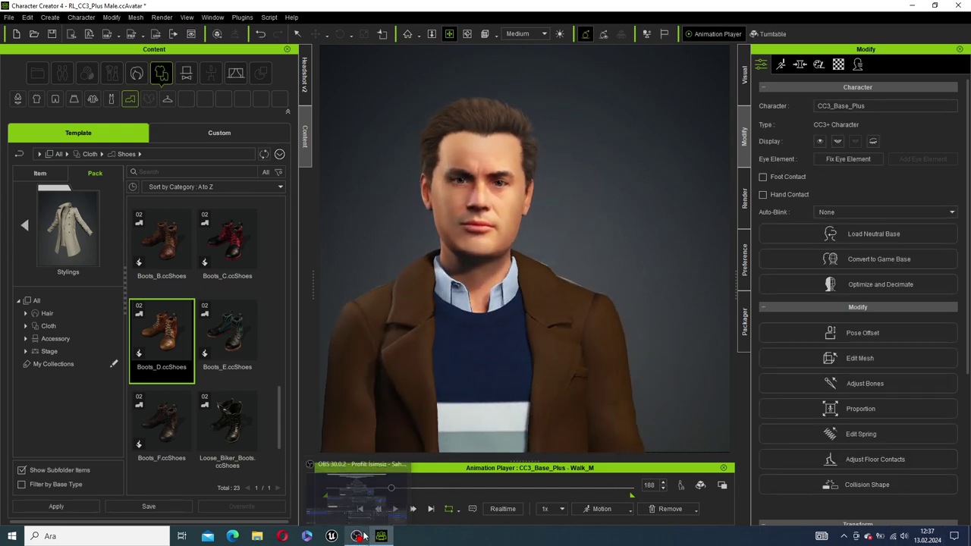